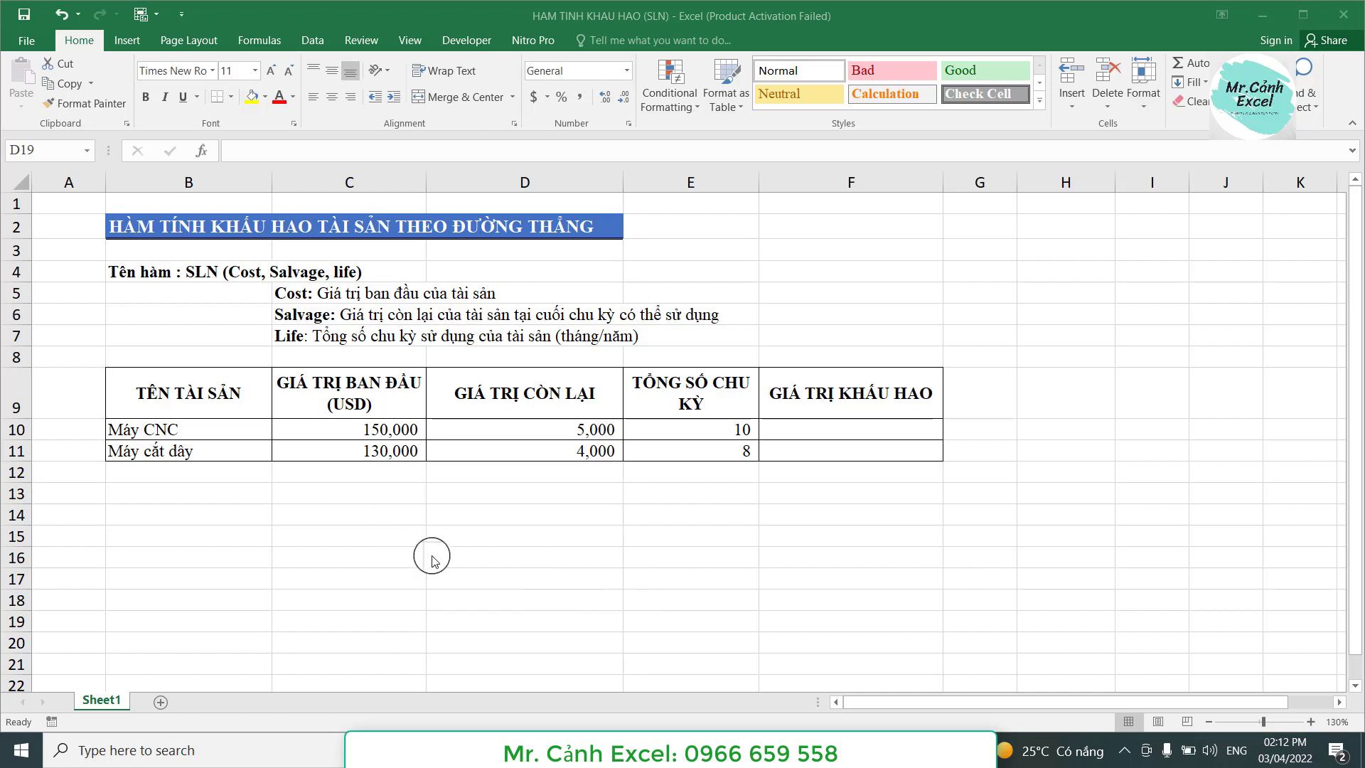
Step: Start an equals-sign formula in C13 and bring up the full function catalogue
{"action": "left_click", "coordinate": [243, 497]}
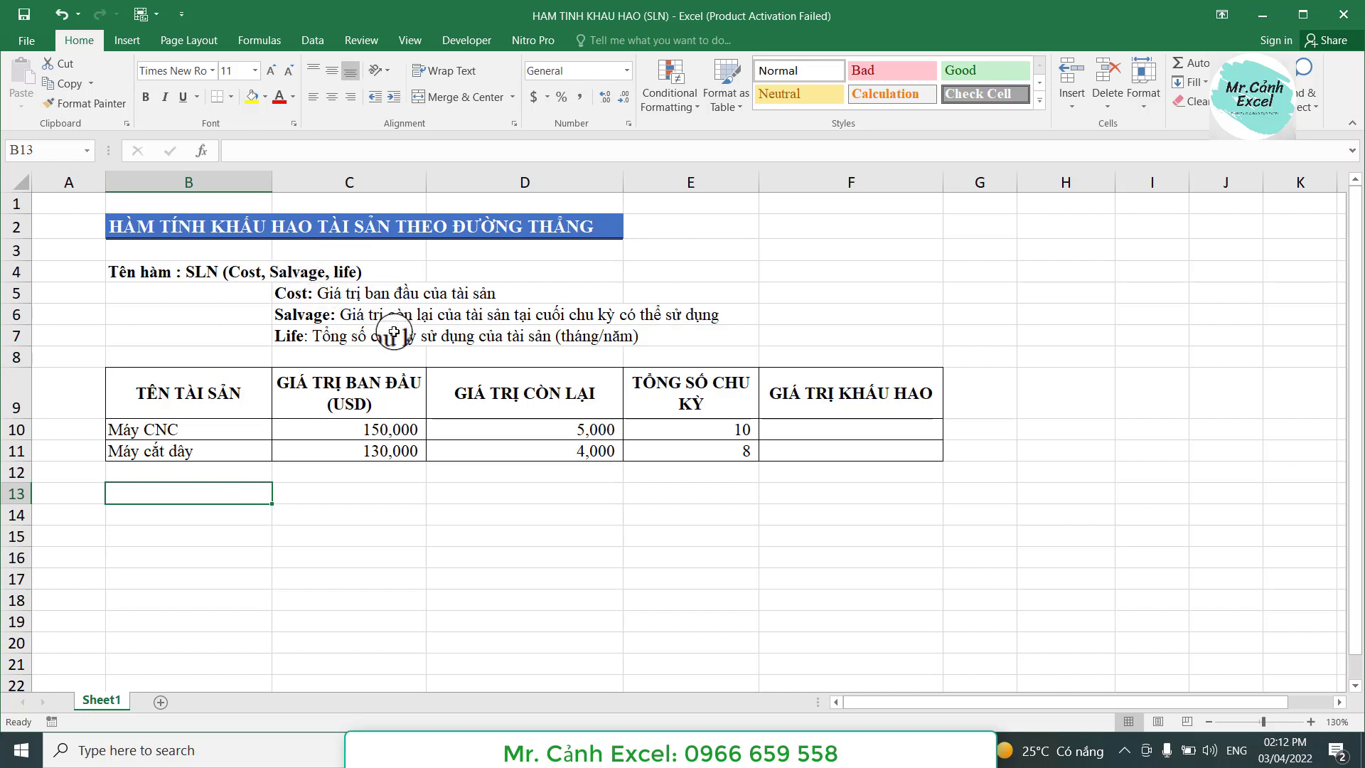
{"action": "left_click", "coordinate": [206, 277]}
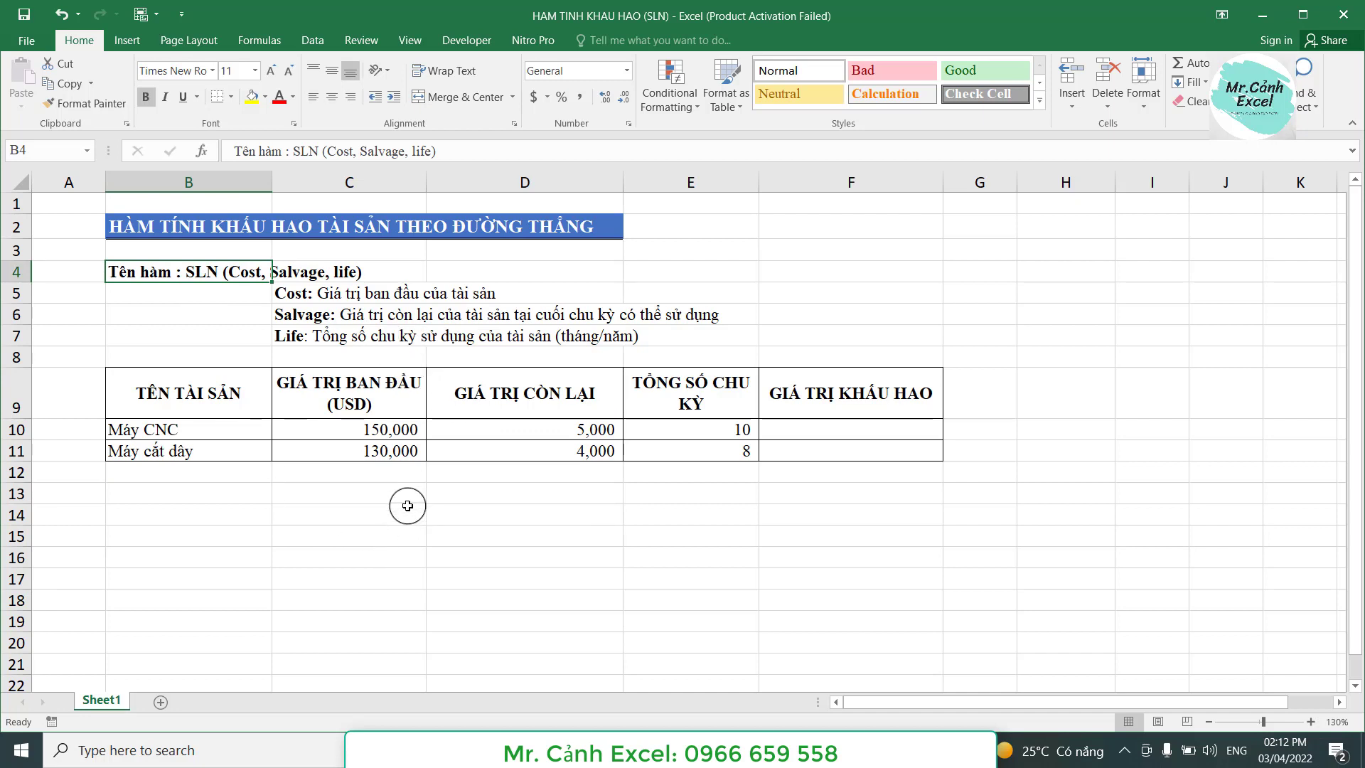
{"action": "left_click", "coordinate": [378, 535]}
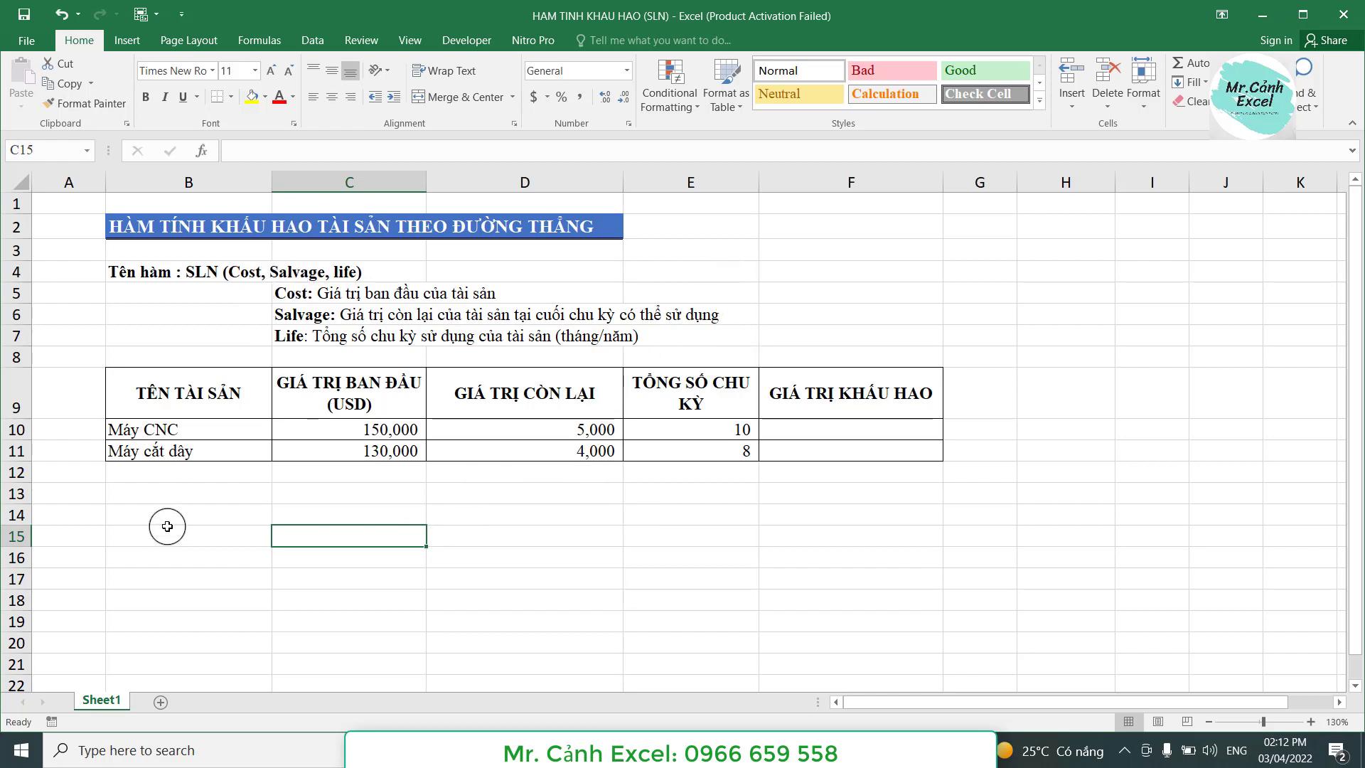
{"action": "left_click", "coordinate": [327, 497]}
{"action": "type", "text": "="}
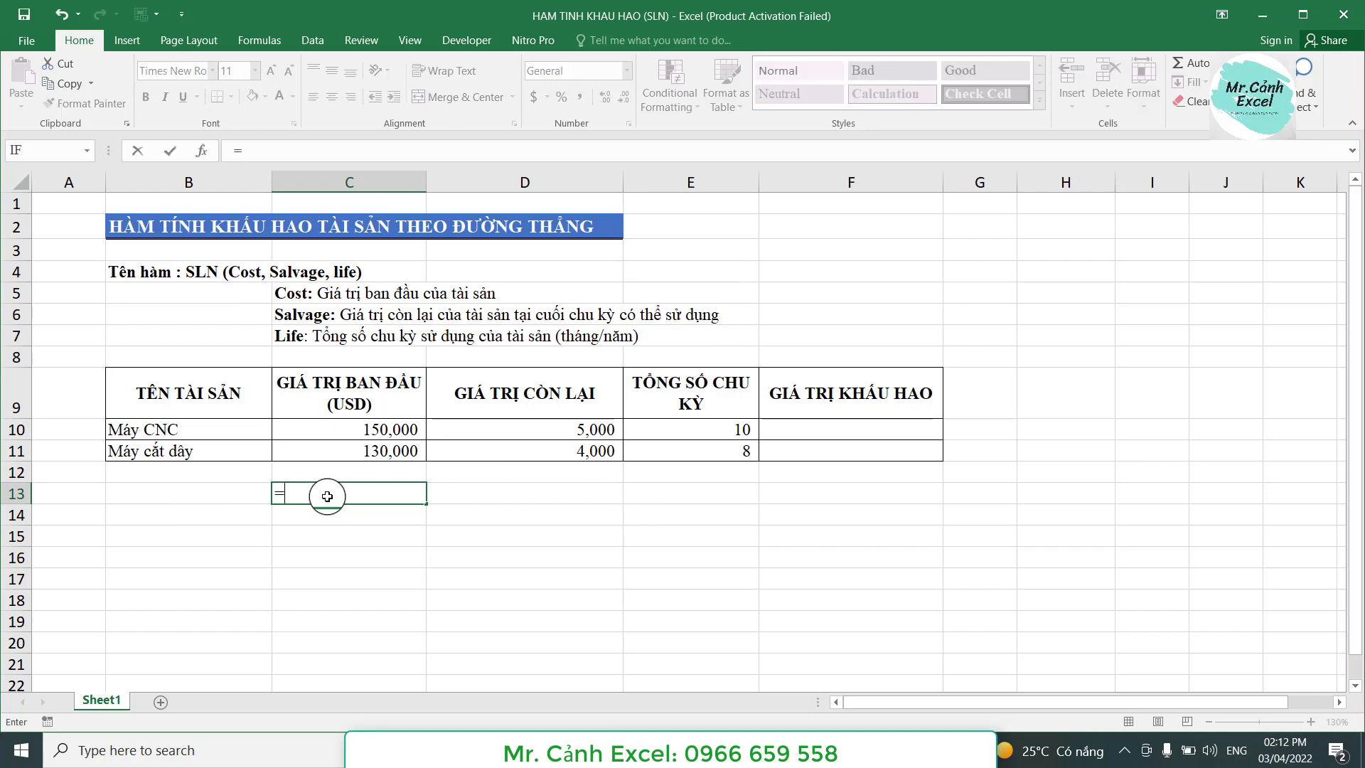
{"action": "left_click", "coordinate": [87, 150]}
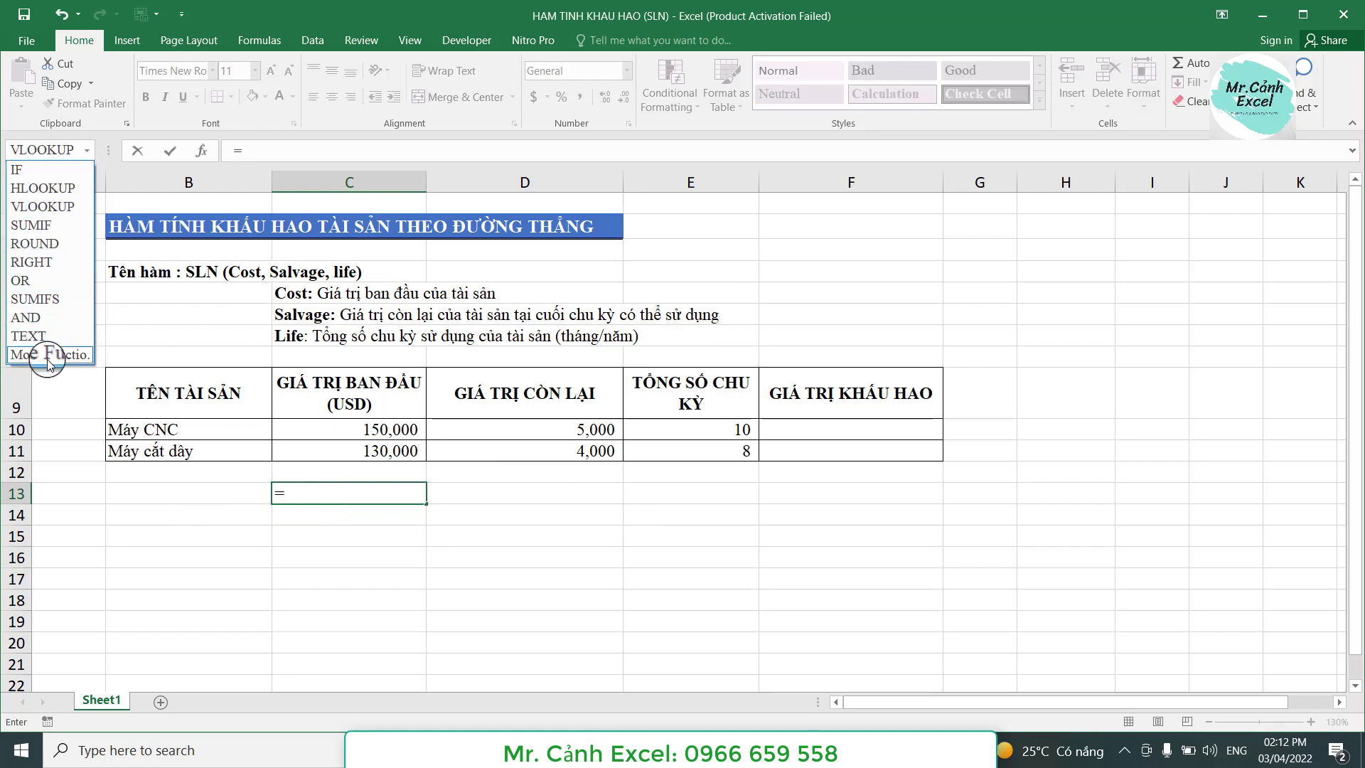
{"action": "left_click", "coordinate": [57, 353]}
{"action": "left_click_drag", "start_coordinate": [866, 276], "coordinate": [366, 184]}
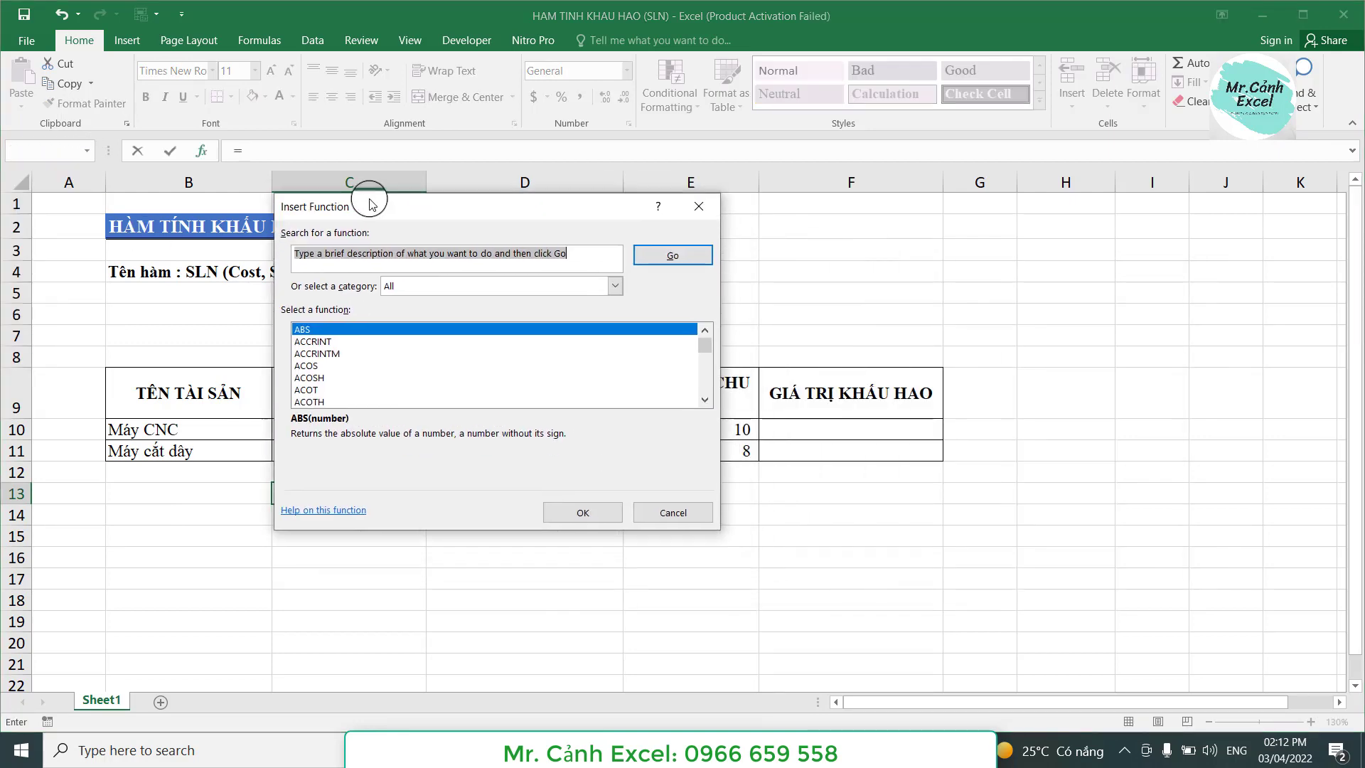
Step: Find SLN among the S functions and insert it into C13
{"action": "left_click", "coordinate": [299, 355]}
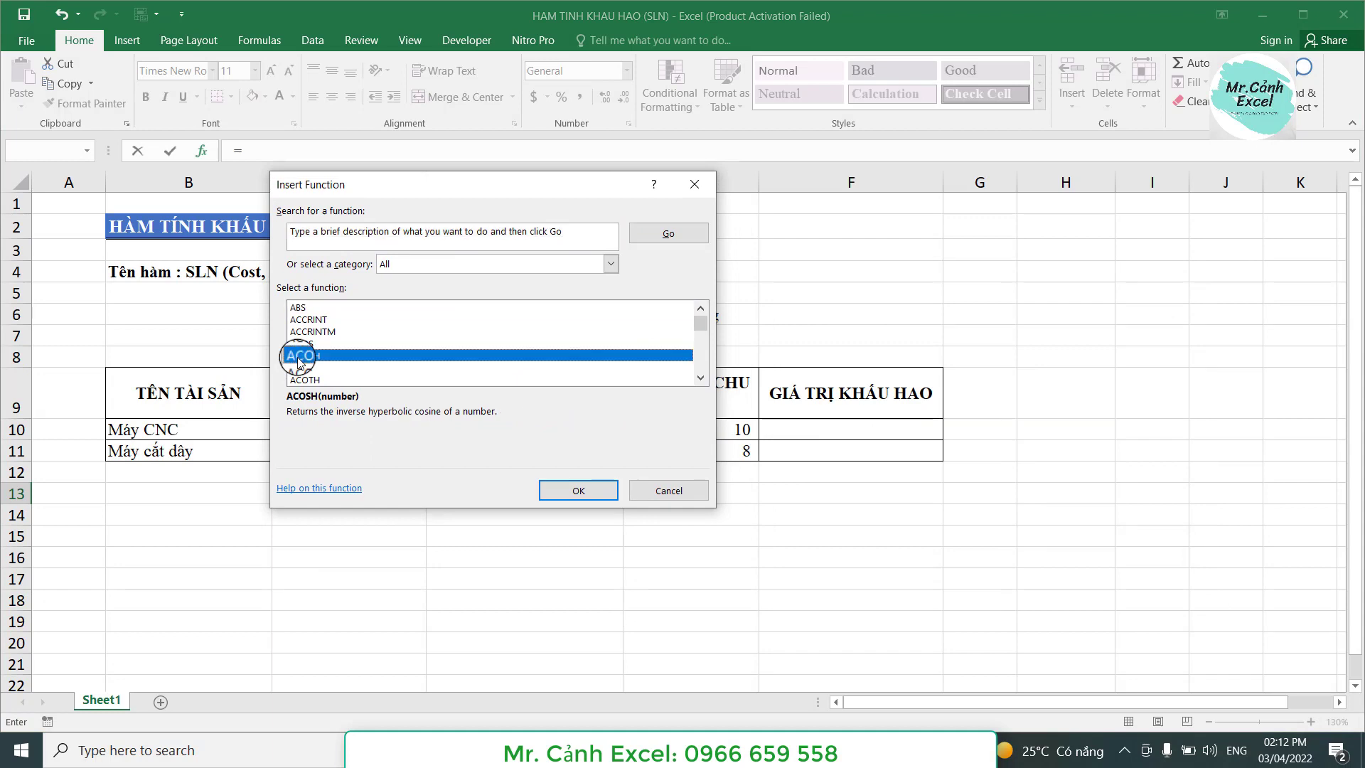
{"action": "key", "text": "s"}
{"action": "left_click", "coordinate": [701, 379]}
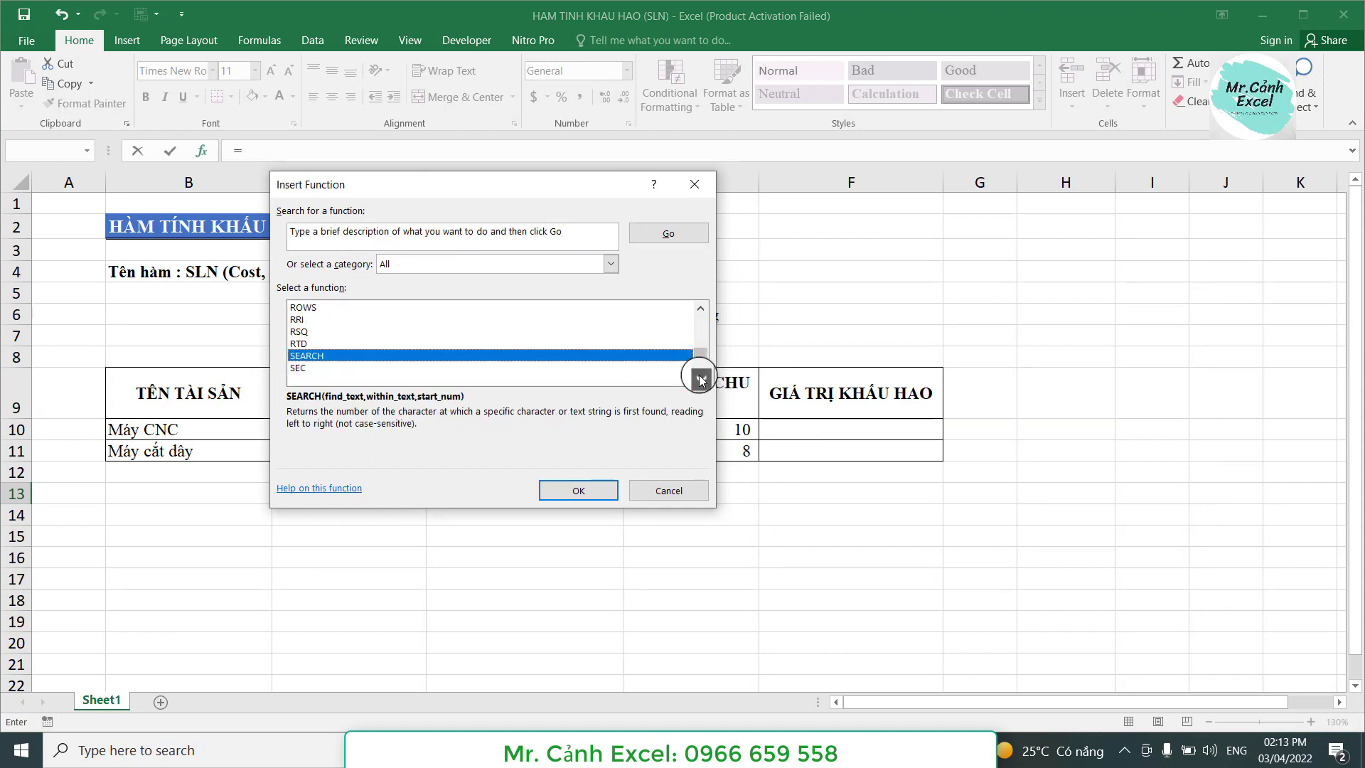
{"action": "left_click", "coordinate": [701, 379]}
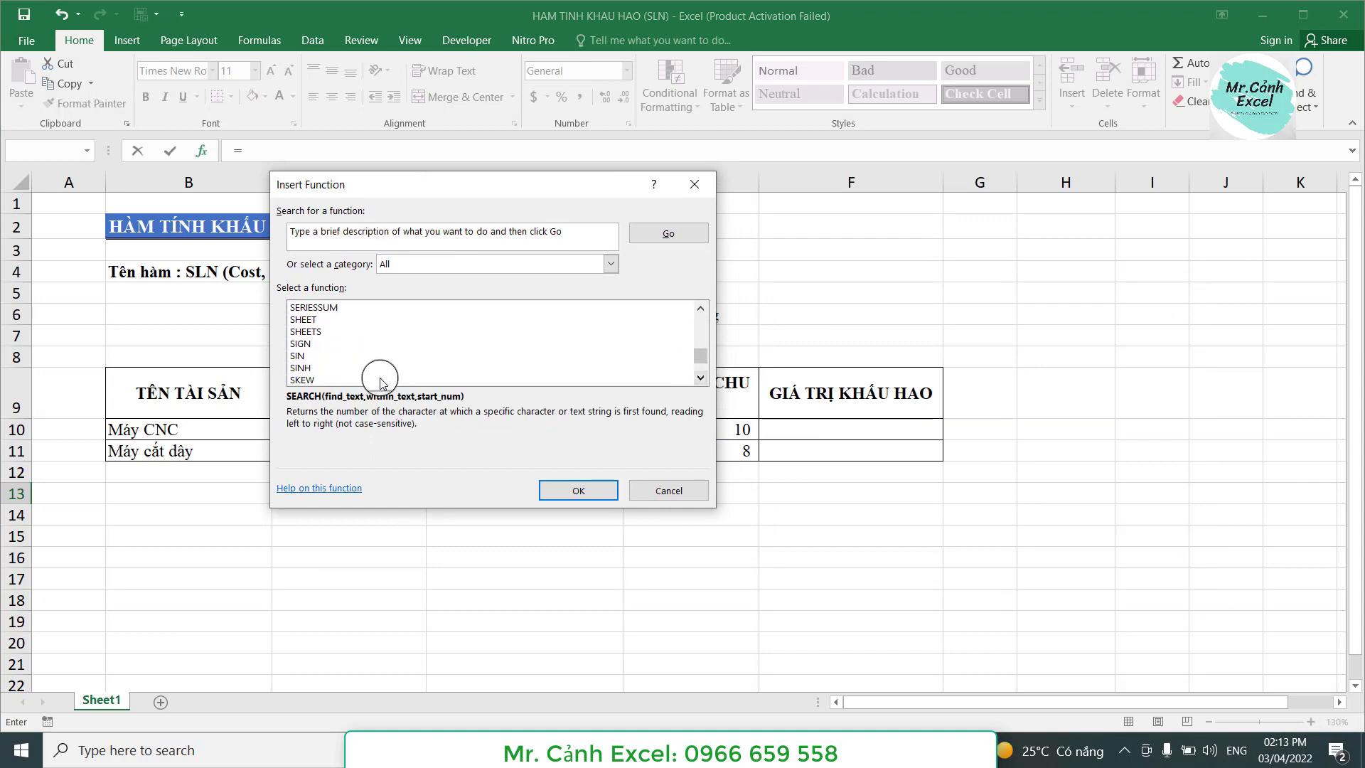
{"action": "left_click", "coordinate": [700, 379]}
{"action": "left_click", "coordinate": [701, 379]}
{"action": "left_click", "coordinate": [701, 379]}
{"action": "left_click", "coordinate": [700, 379]}
{"action": "left_click", "coordinate": [302, 356]}
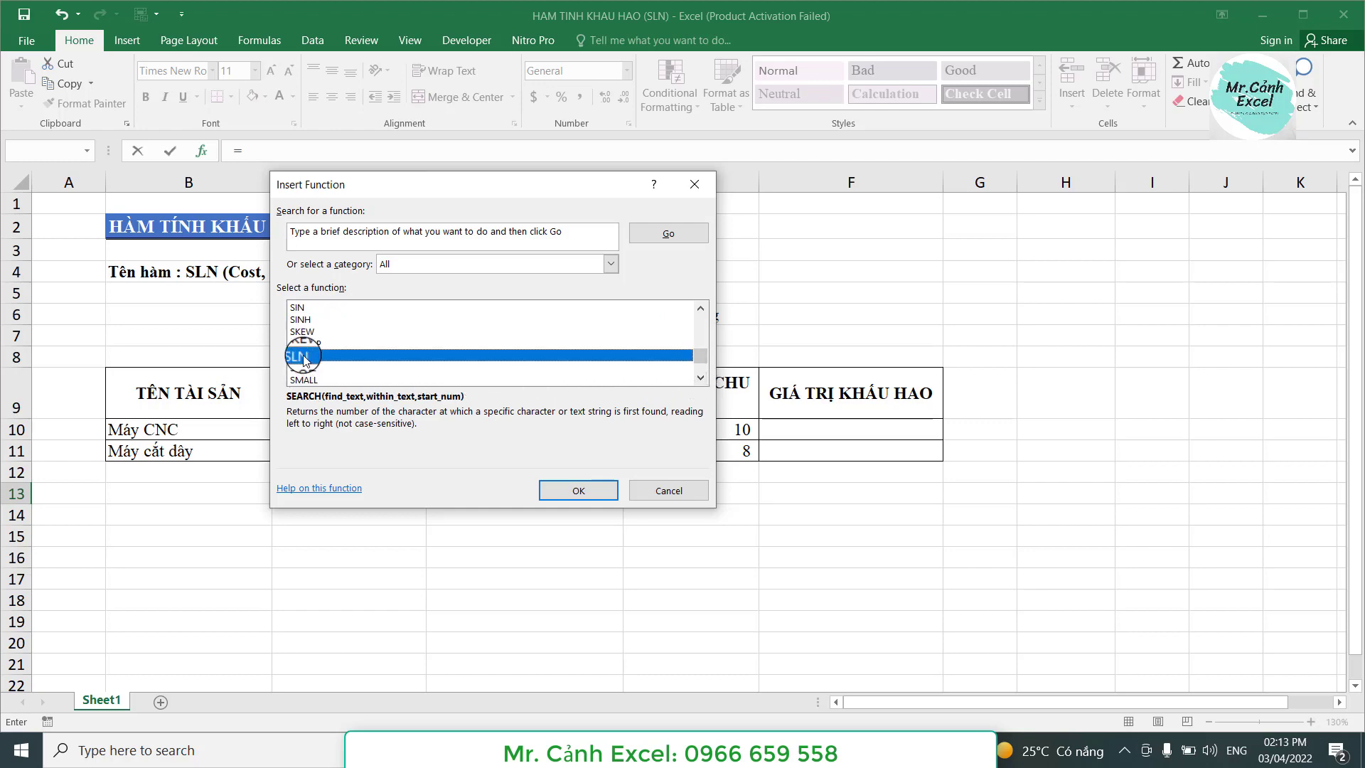
{"action": "left_click", "coordinate": [555, 490]}
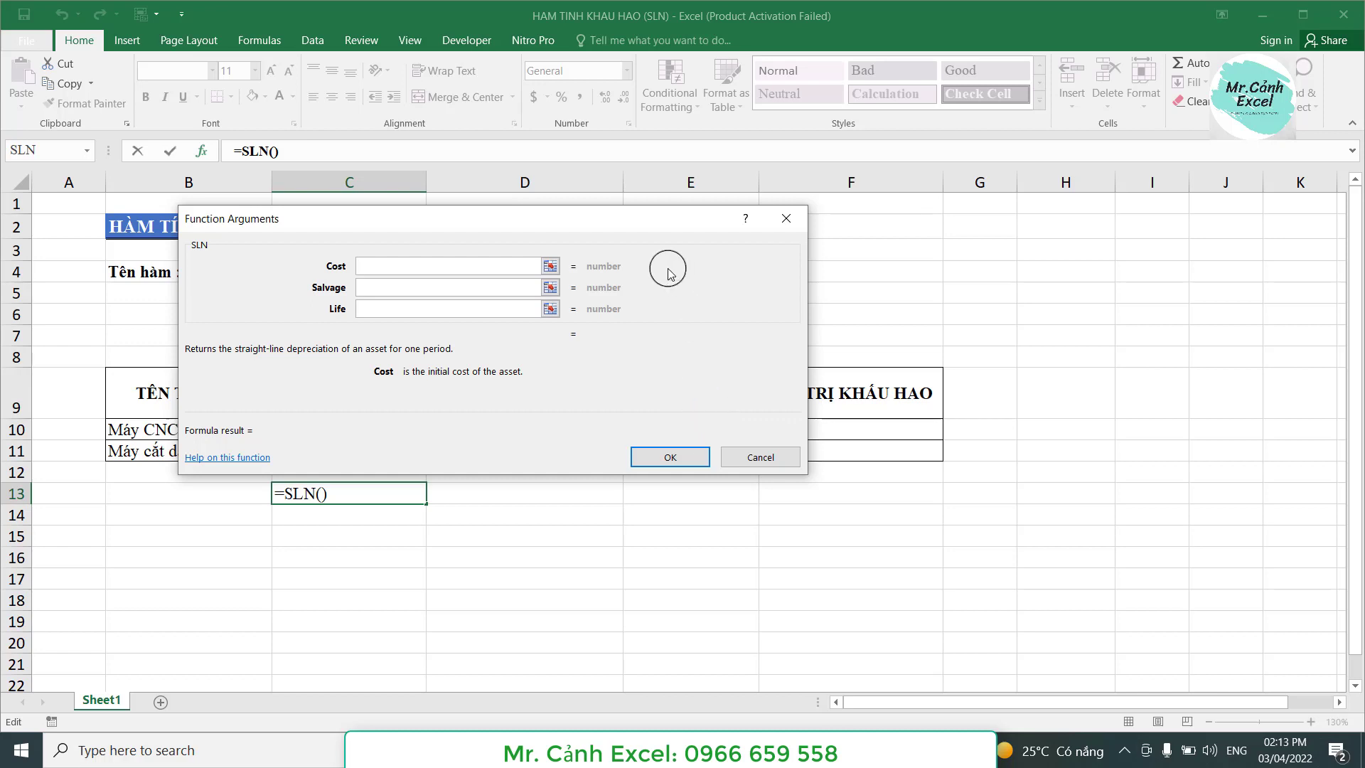
{"action": "mouse_move", "coordinate": [652, 220]}
{"action": "left_mouse_down"}
{"action": "mouse_move", "coordinate": [1037, 274]}
{"action": "mouse_move", "coordinate": [1083, 258]}
{"action": "mouse_move", "coordinate": [762, 380]}
{"action": "left_mouse_up"}
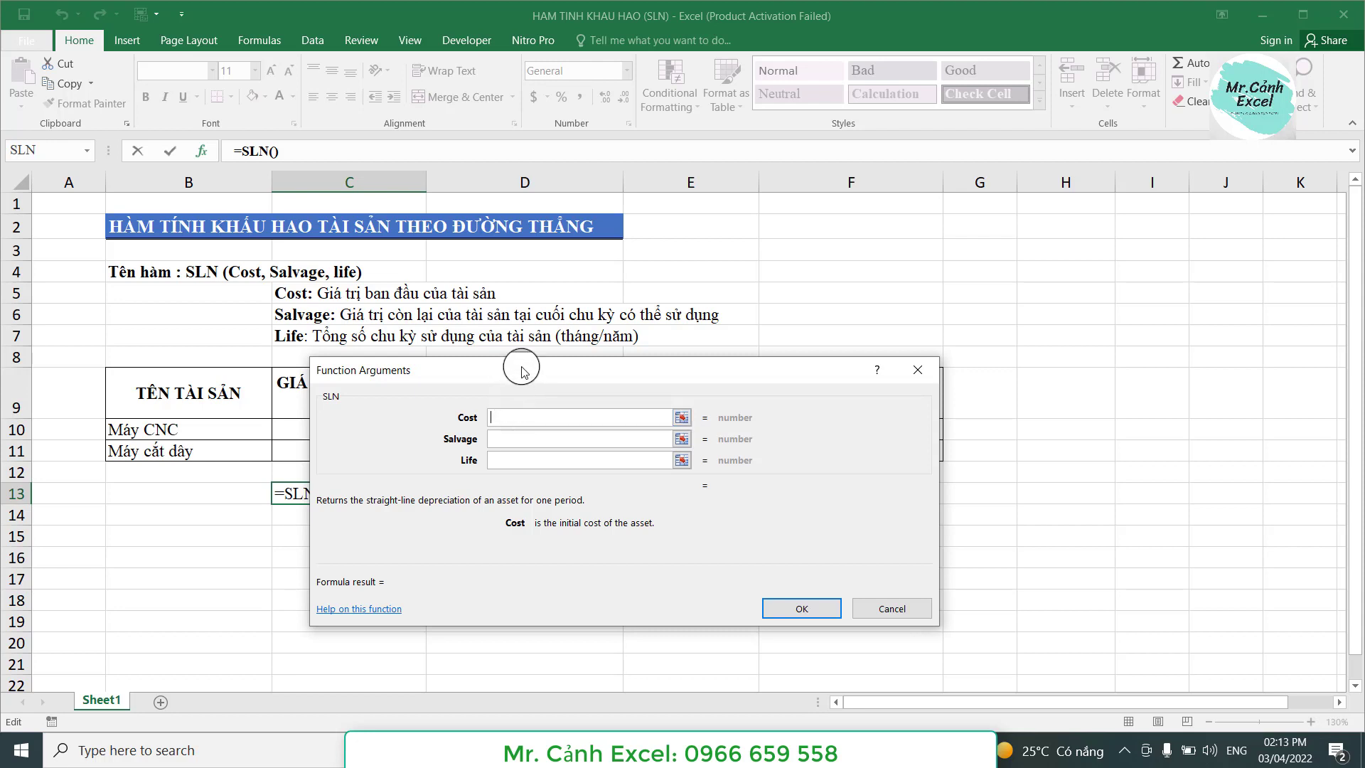
{"action": "left_click_drag", "start_coordinate": [521, 370], "coordinate": [483, 363]}
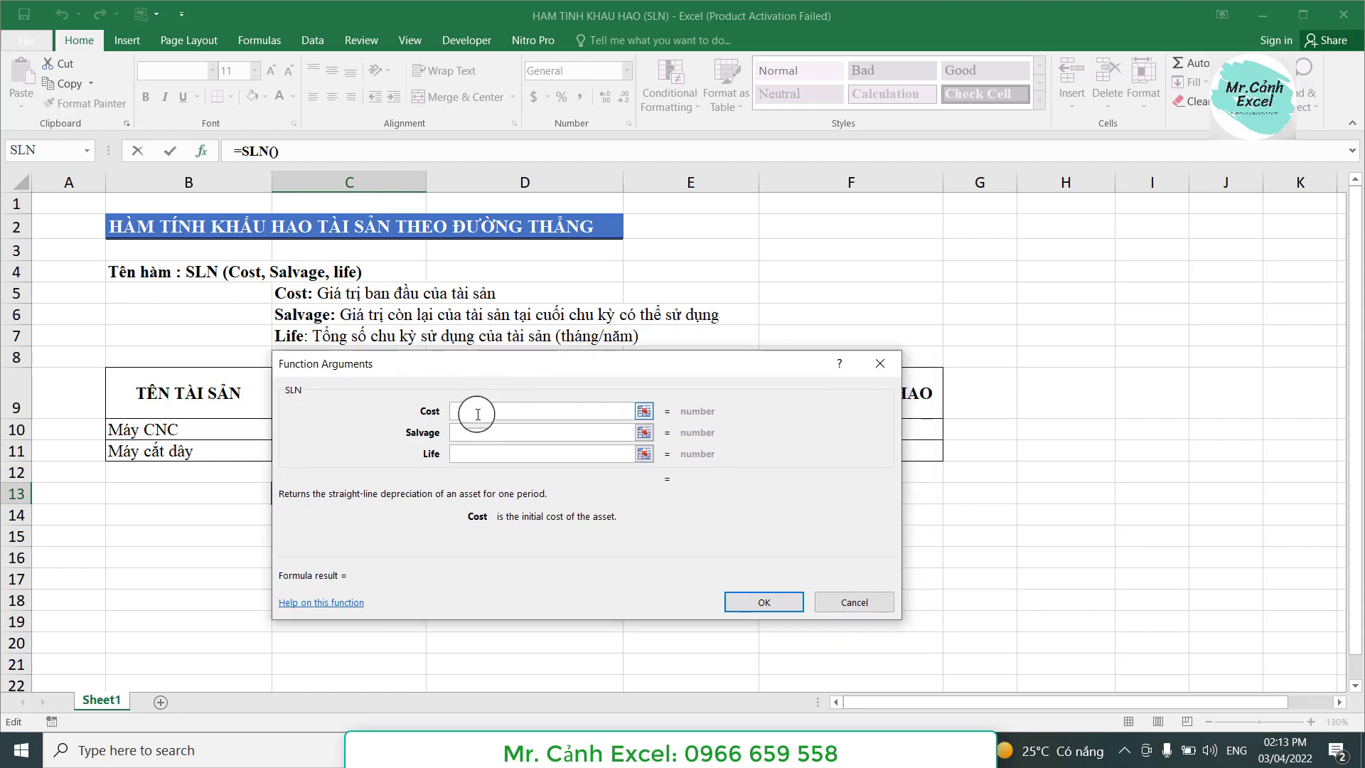
{"action": "left_click", "coordinate": [478, 412]}
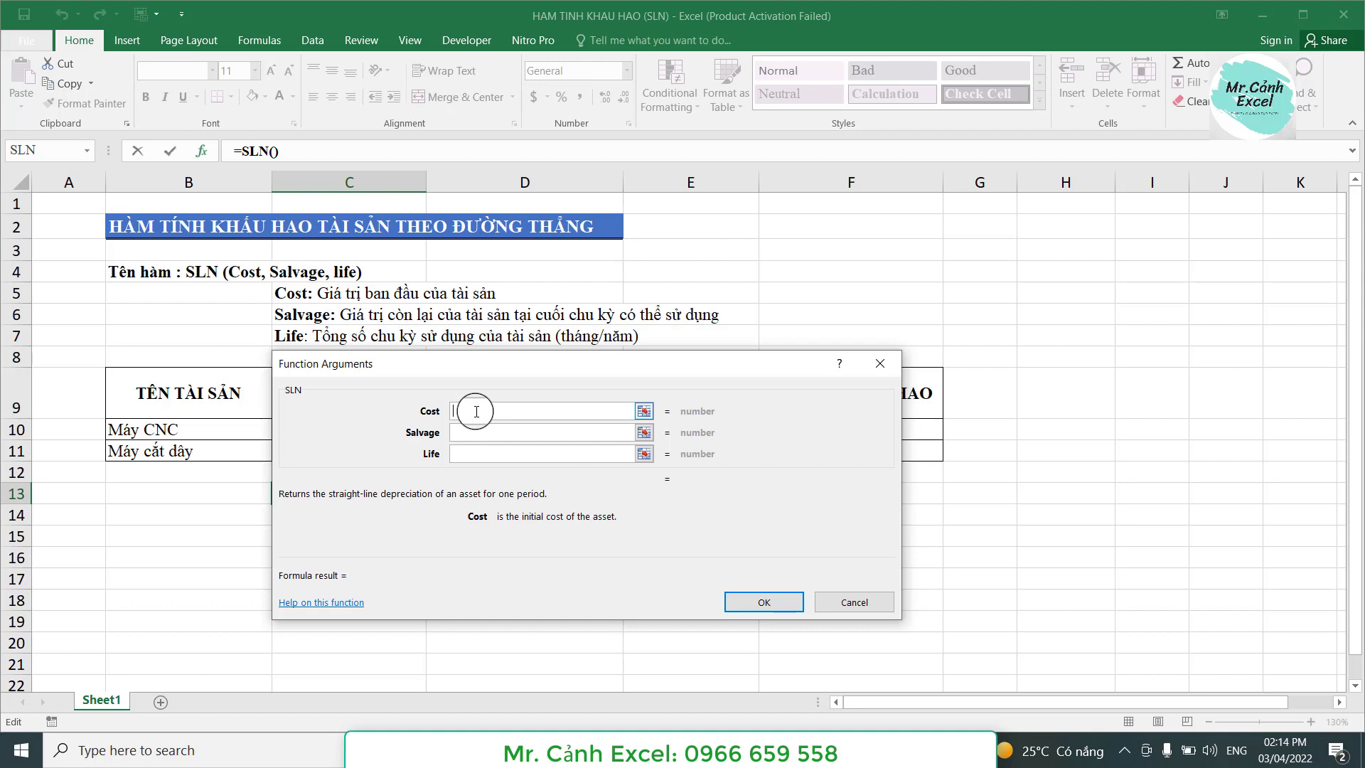
{"action": "left_click", "coordinate": [466, 437]}
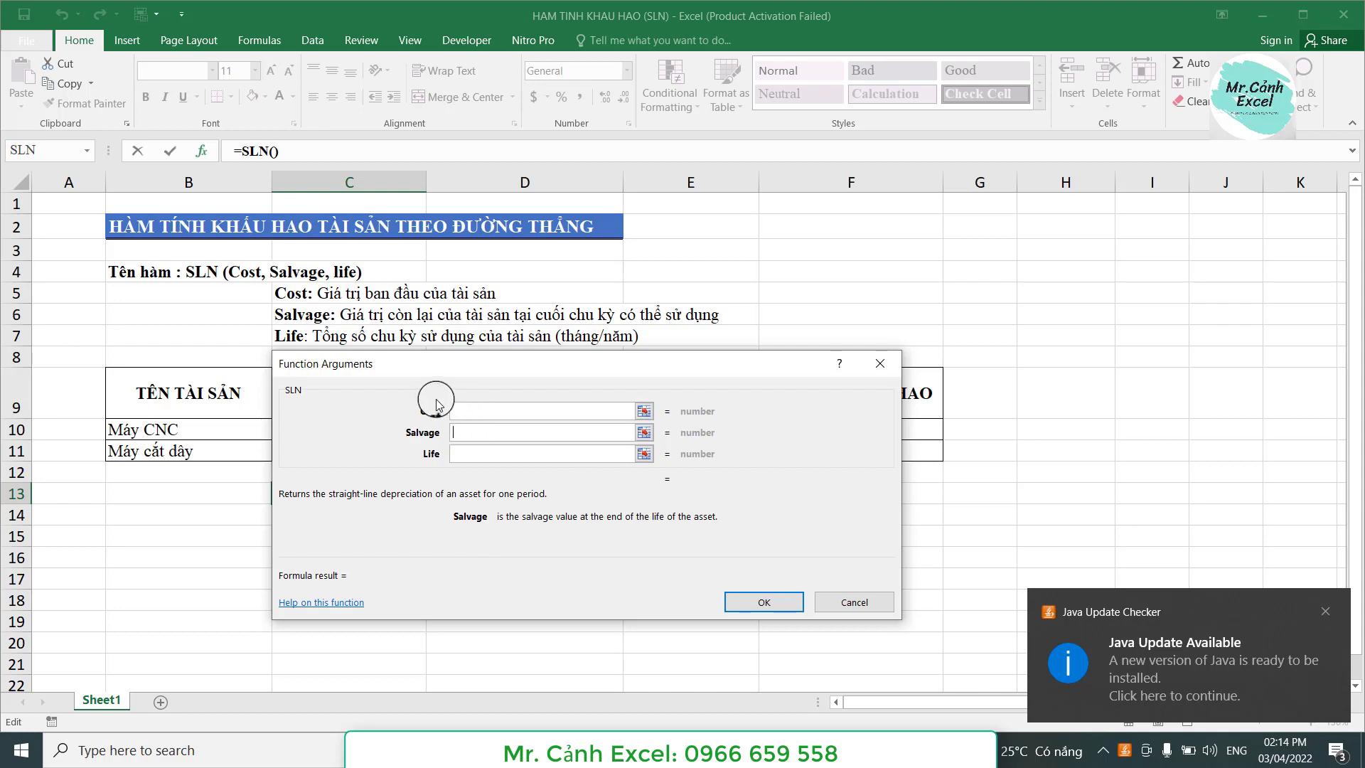
{"action": "left_click", "coordinate": [1317, 612]}
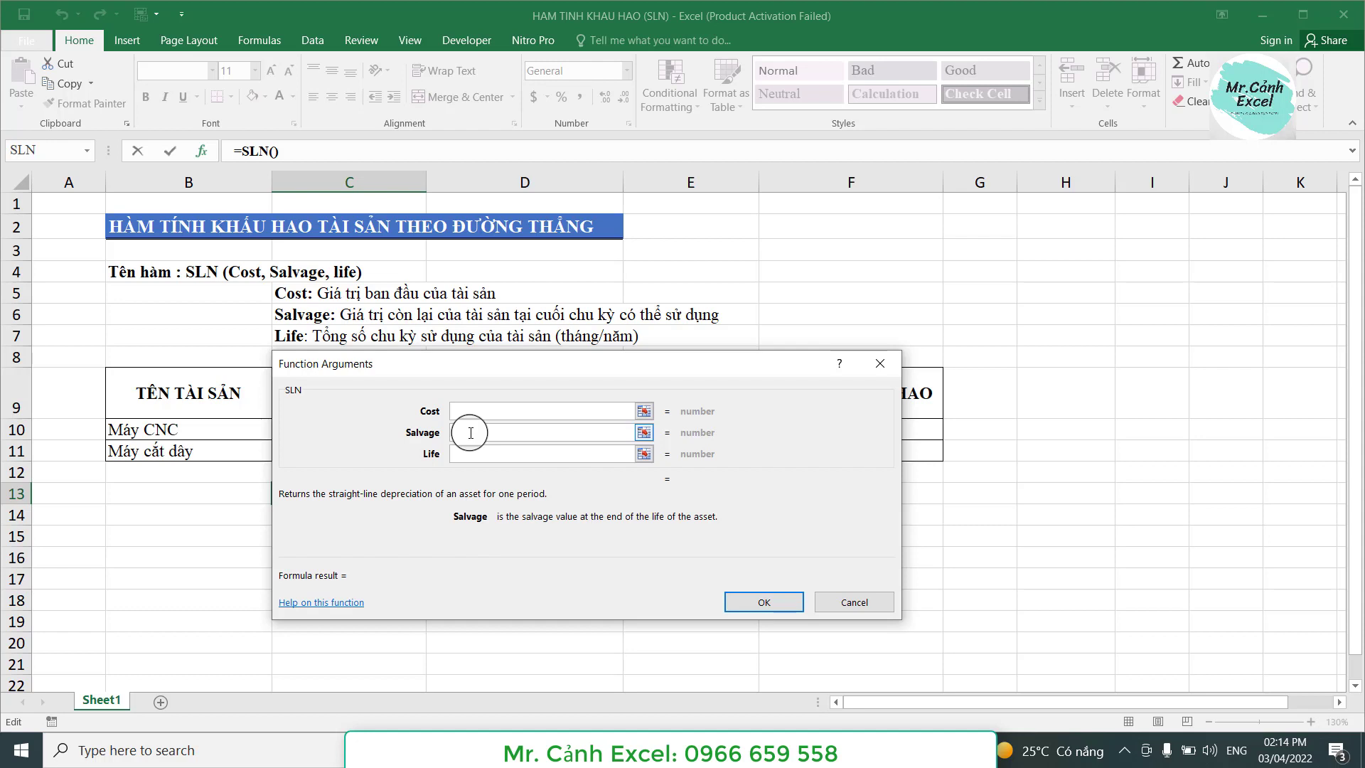
Step: Enter Cost 100000, Salvage 5000 and Life 10 in the SLN arguments
{"action": "left_click", "coordinate": [471, 413]}
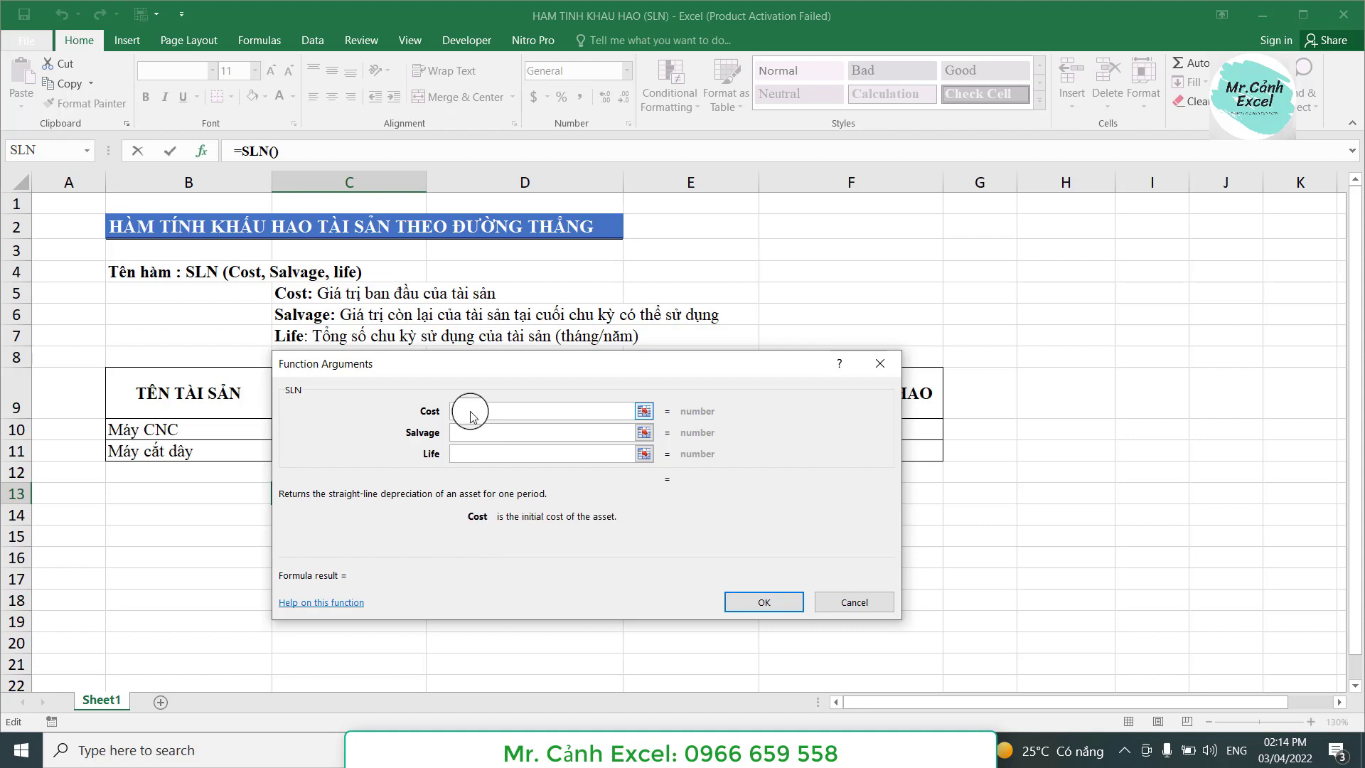
{"action": "type", "text": "10000"}
{"action": "type", "text": "0"}
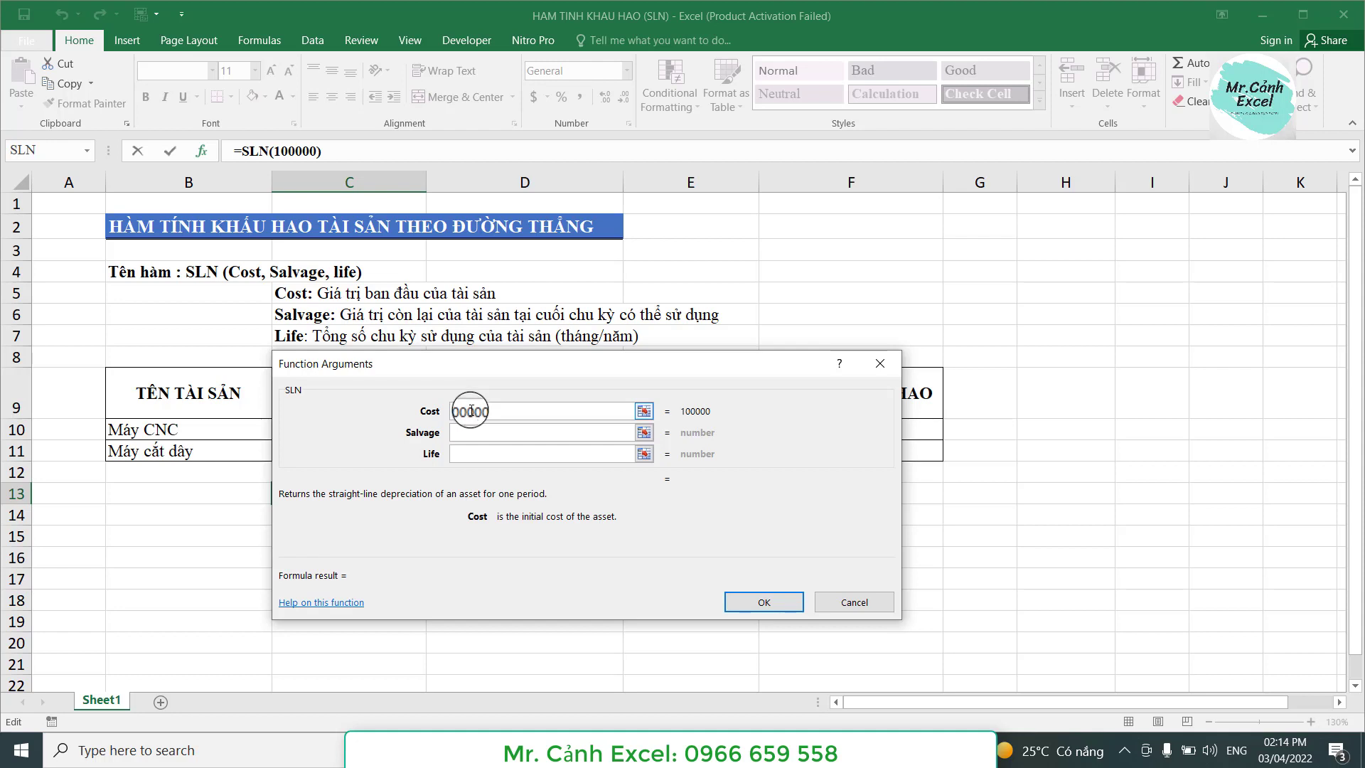
{"action": "left_click", "coordinate": [469, 434]}
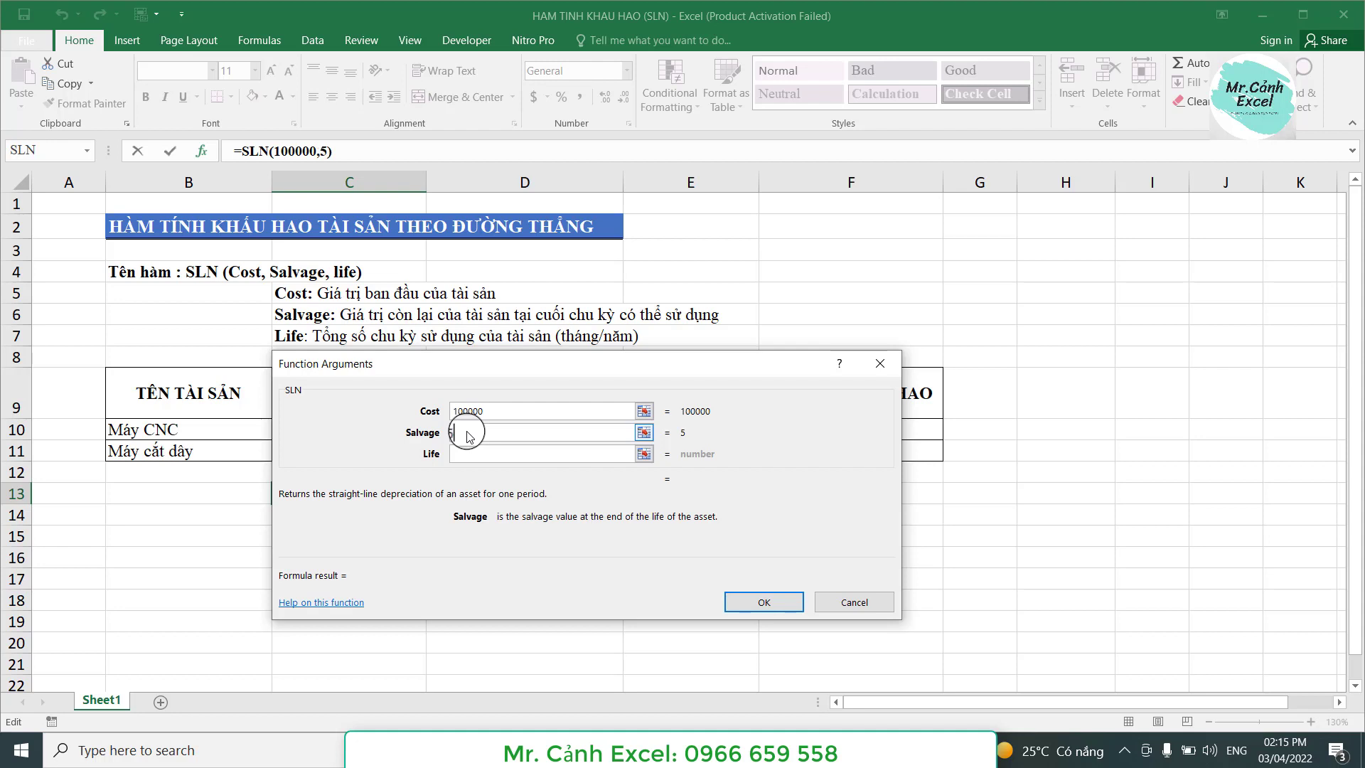
{"action": "type", "text": "5000"}
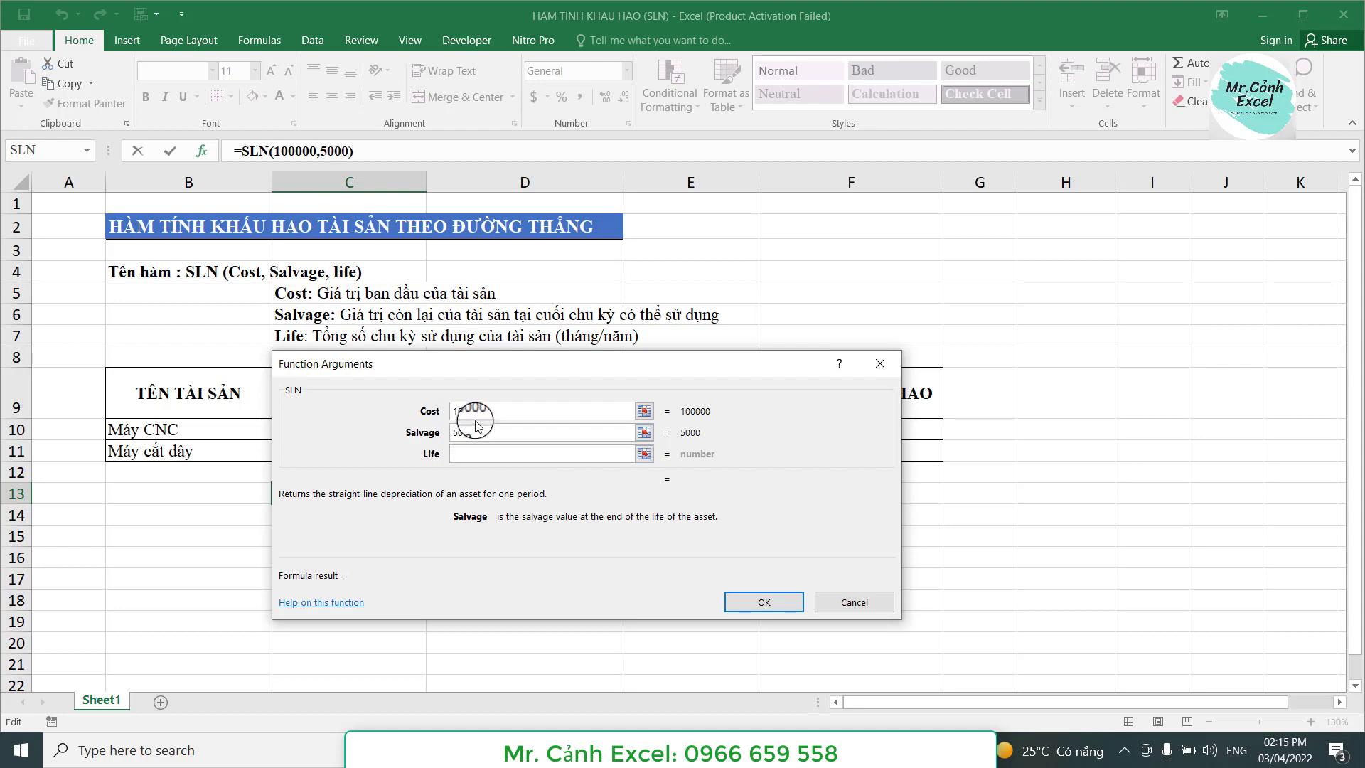
{"action": "left_click_drag", "start_coordinate": [477, 432], "coordinate": [456, 431]}
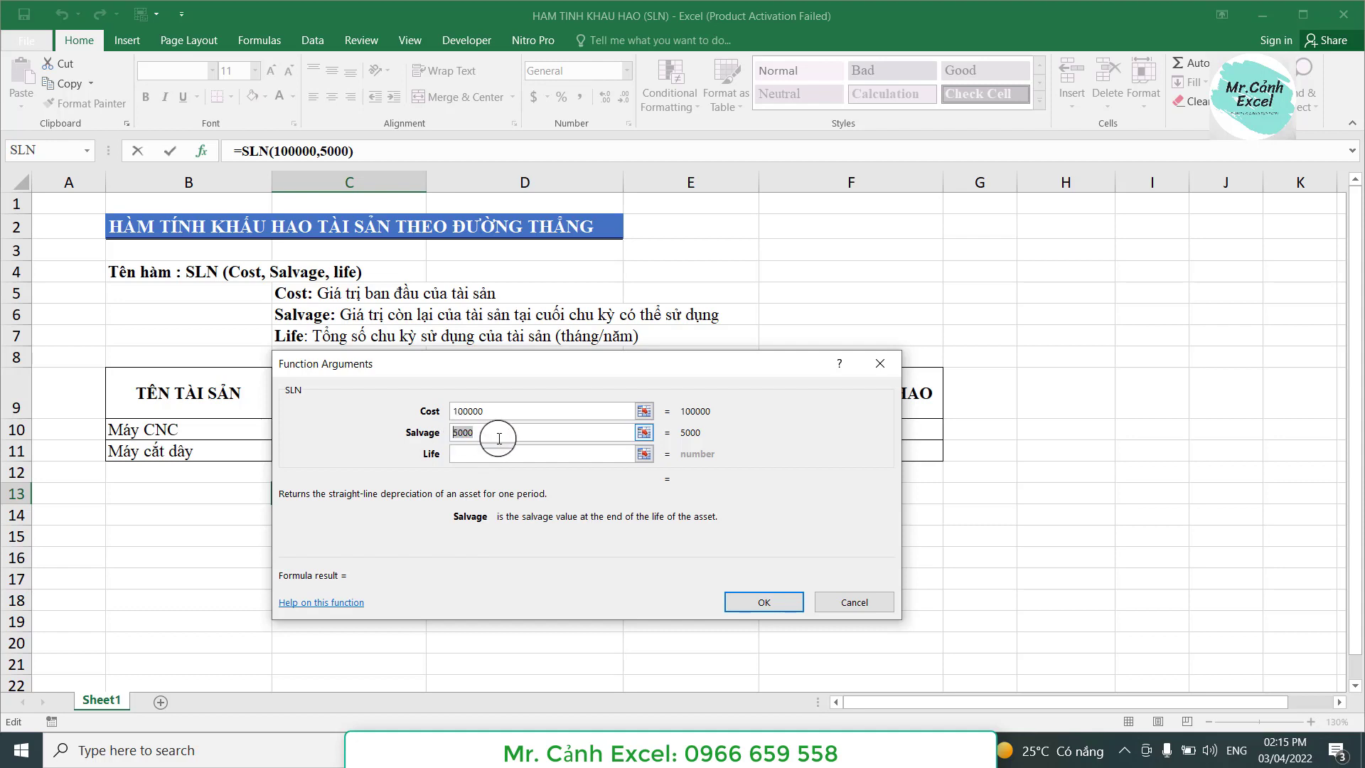
{"action": "left_click", "coordinate": [474, 433]}
{"action": "mouse_move", "coordinate": [479, 433]}
{"action": "left_mouse_down"}
{"action": "mouse_move", "coordinate": [451, 431]}
{"action": "mouse_move", "coordinate": [480, 434]}
{"action": "left_mouse_up"}
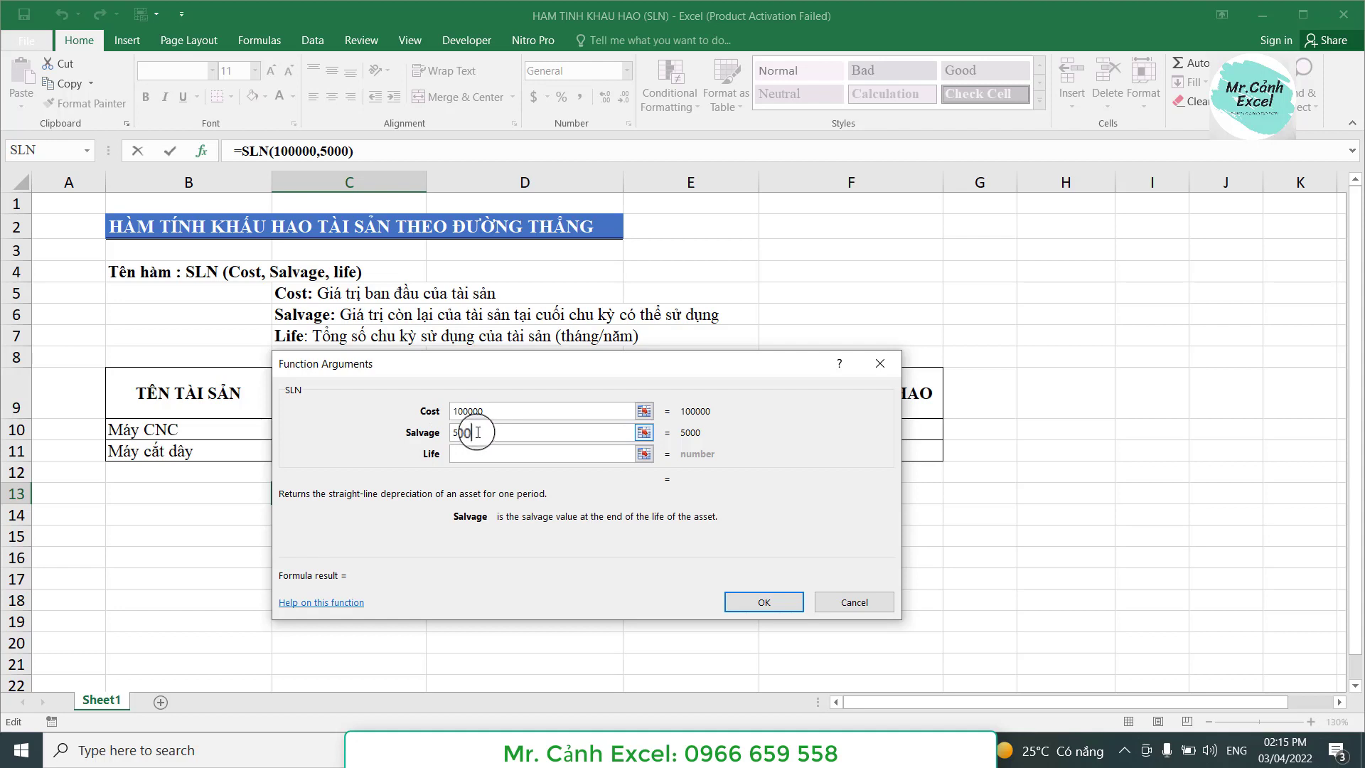
{"action": "left_click_drag", "start_coordinate": [477, 432], "coordinate": [456, 433]}
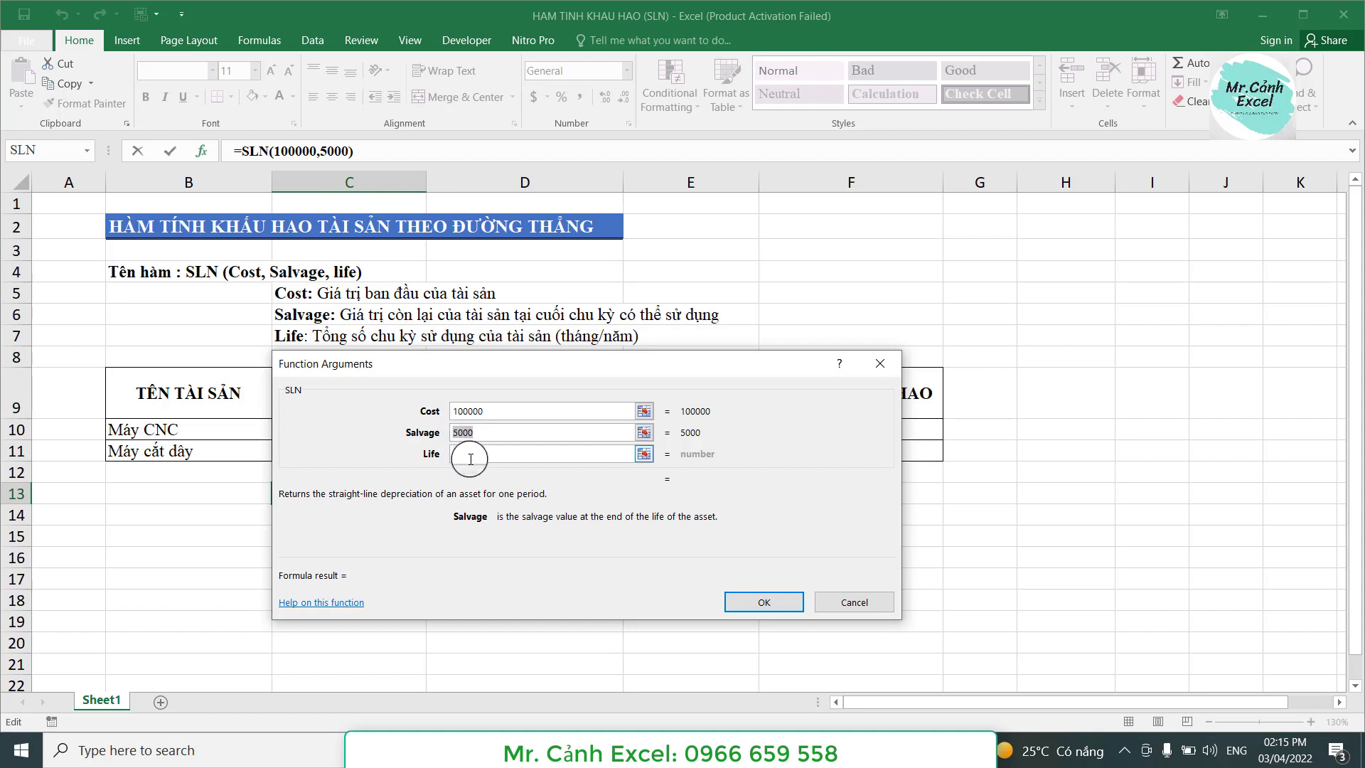
{"action": "left_click", "coordinate": [472, 454]}
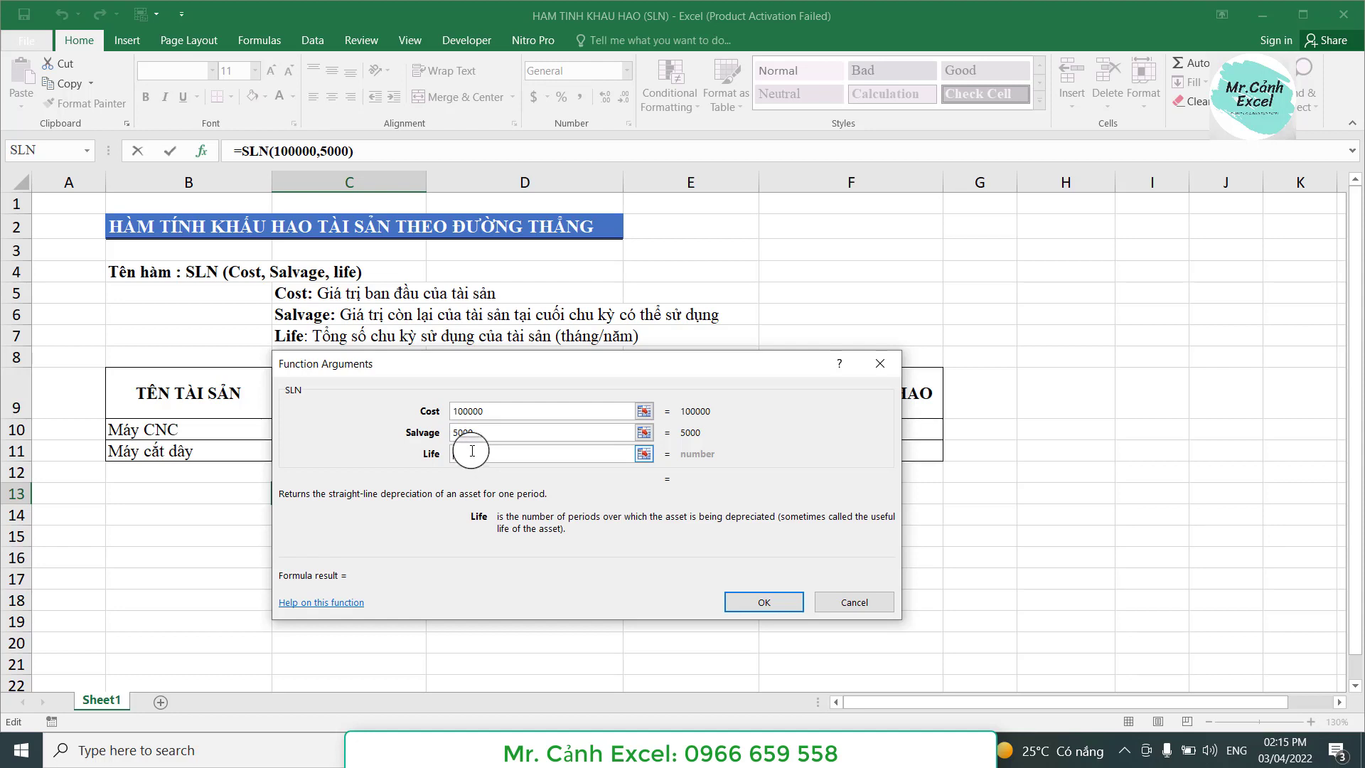
{"action": "type", "text": "10"}
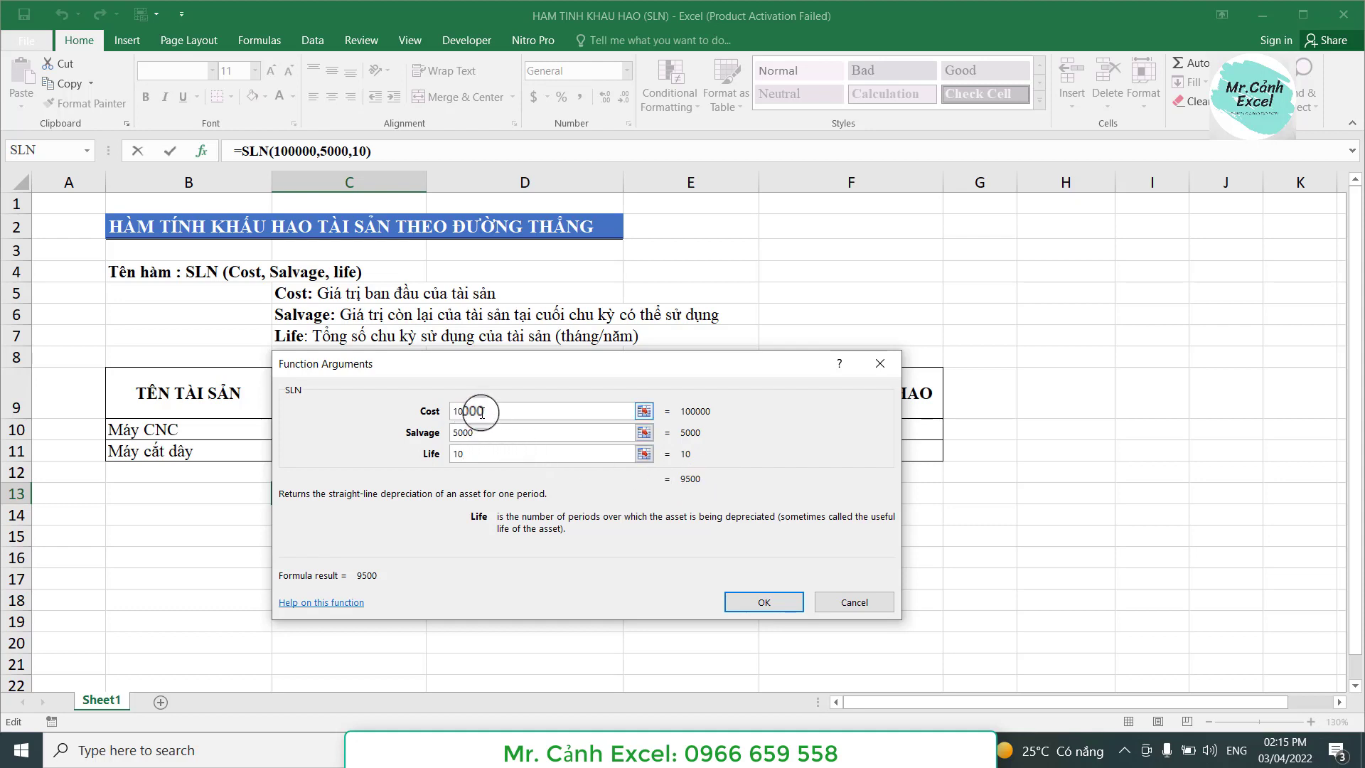
{"action": "left_click_drag", "start_coordinate": [483, 412], "coordinate": [469, 412]}
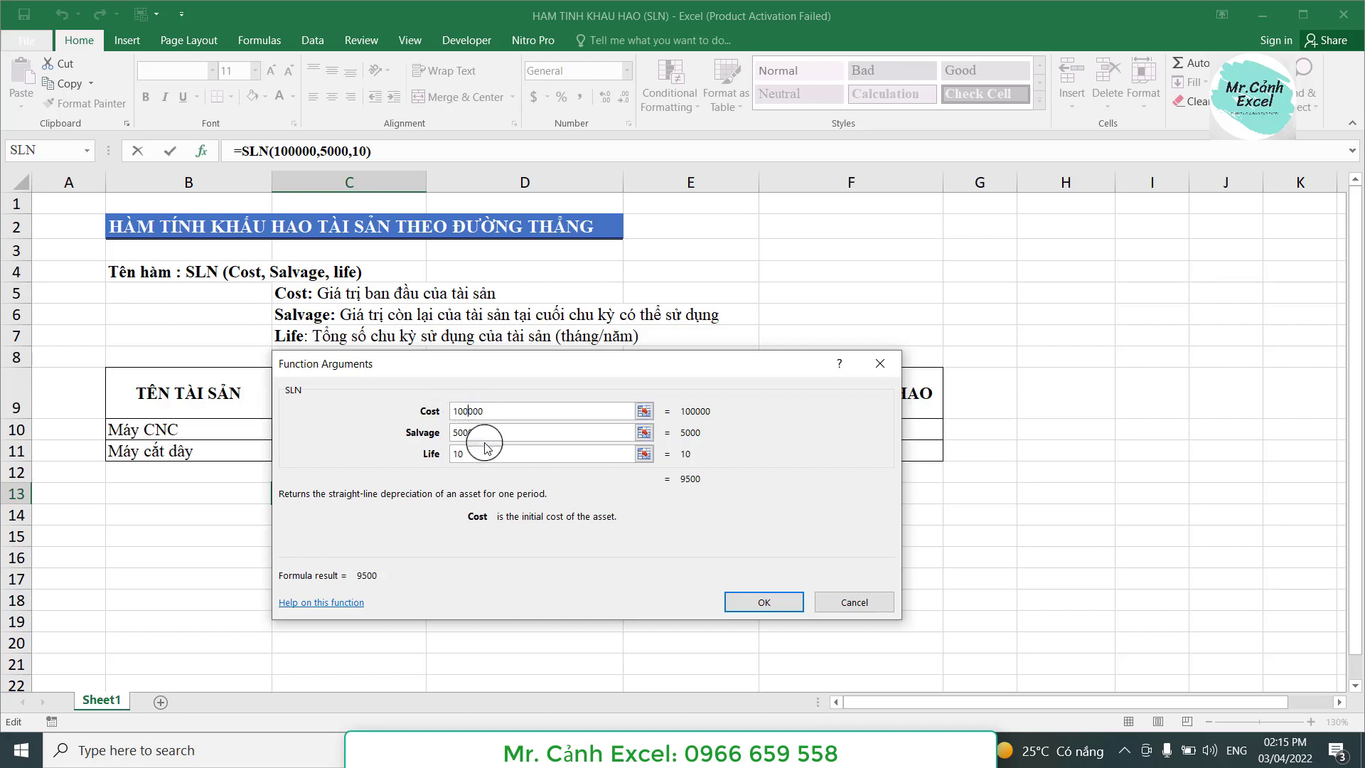
Step: Review the example's cost 100000, salvage 5000 and life 10, then cancel the SLN dialog
{"action": "mouse_move", "coordinate": [476, 433]}
{"action": "left_mouse_down"}
{"action": "mouse_move", "coordinate": [456, 435]}
{"action": "mouse_move", "coordinate": [459, 461]}
{"action": "left_mouse_up"}
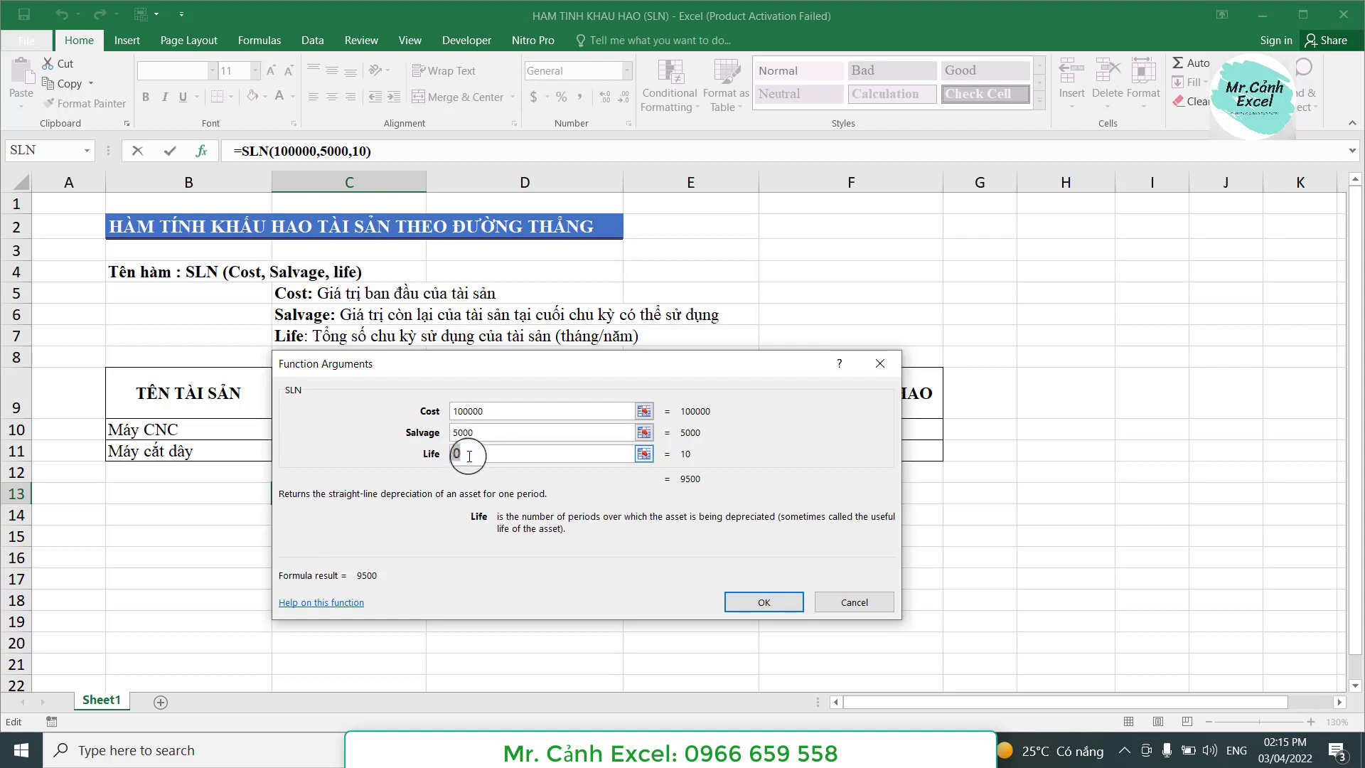
{"action": "left_click", "coordinate": [469, 455]}
{"action": "left_click_drag", "start_coordinate": [470, 456], "coordinate": [468, 455]}
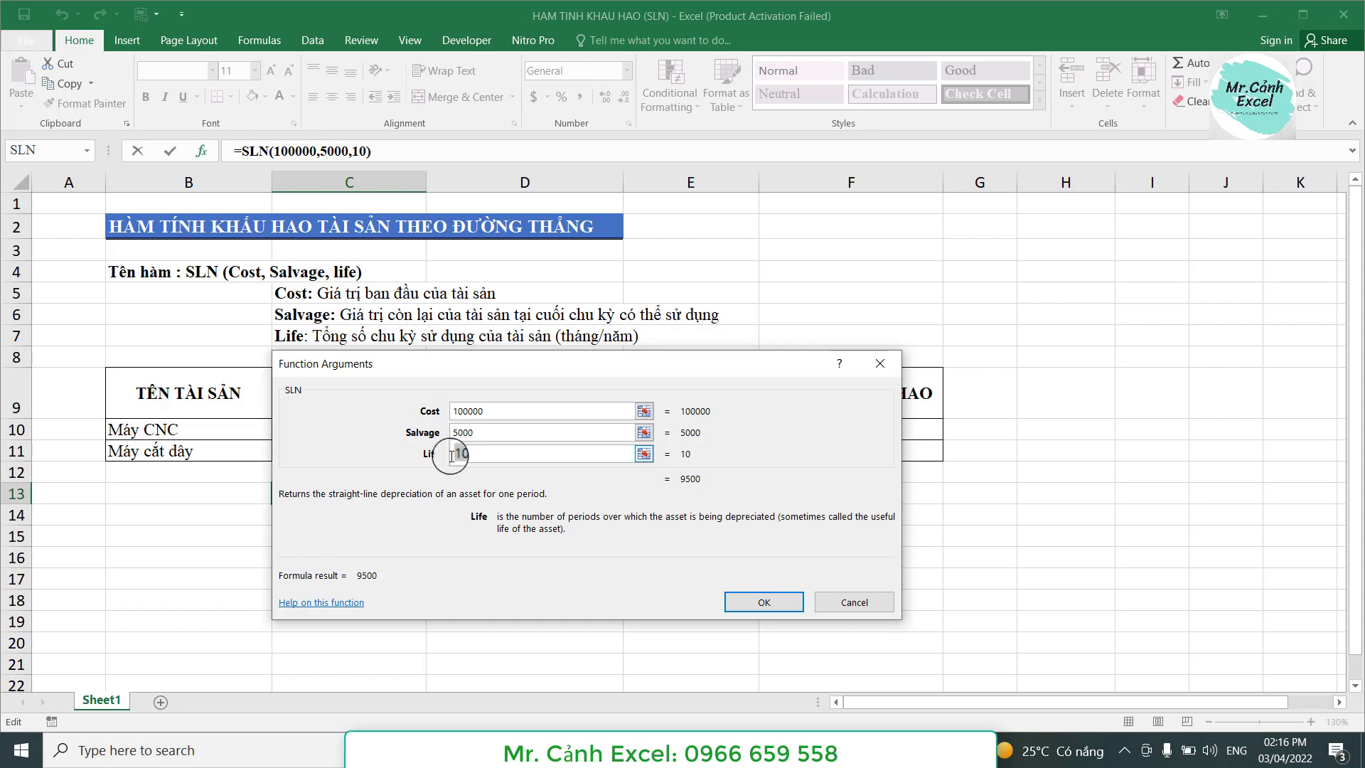
{"action": "mouse_move", "coordinate": [466, 455]}
{"action": "left_mouse_down"}
{"action": "mouse_move", "coordinate": [502, 452]}
{"action": "mouse_move", "coordinate": [467, 457]}
{"action": "left_mouse_up"}
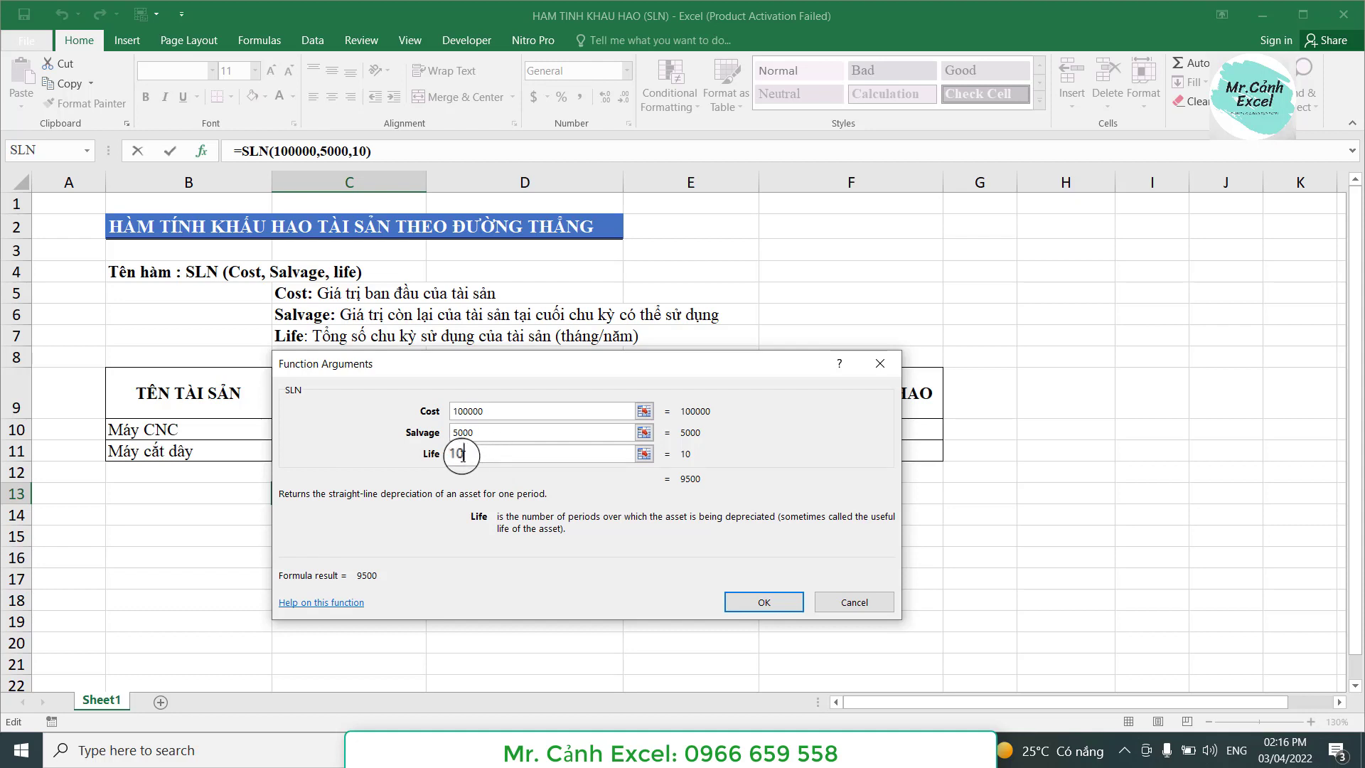
{"action": "left_click", "coordinate": [457, 456]}
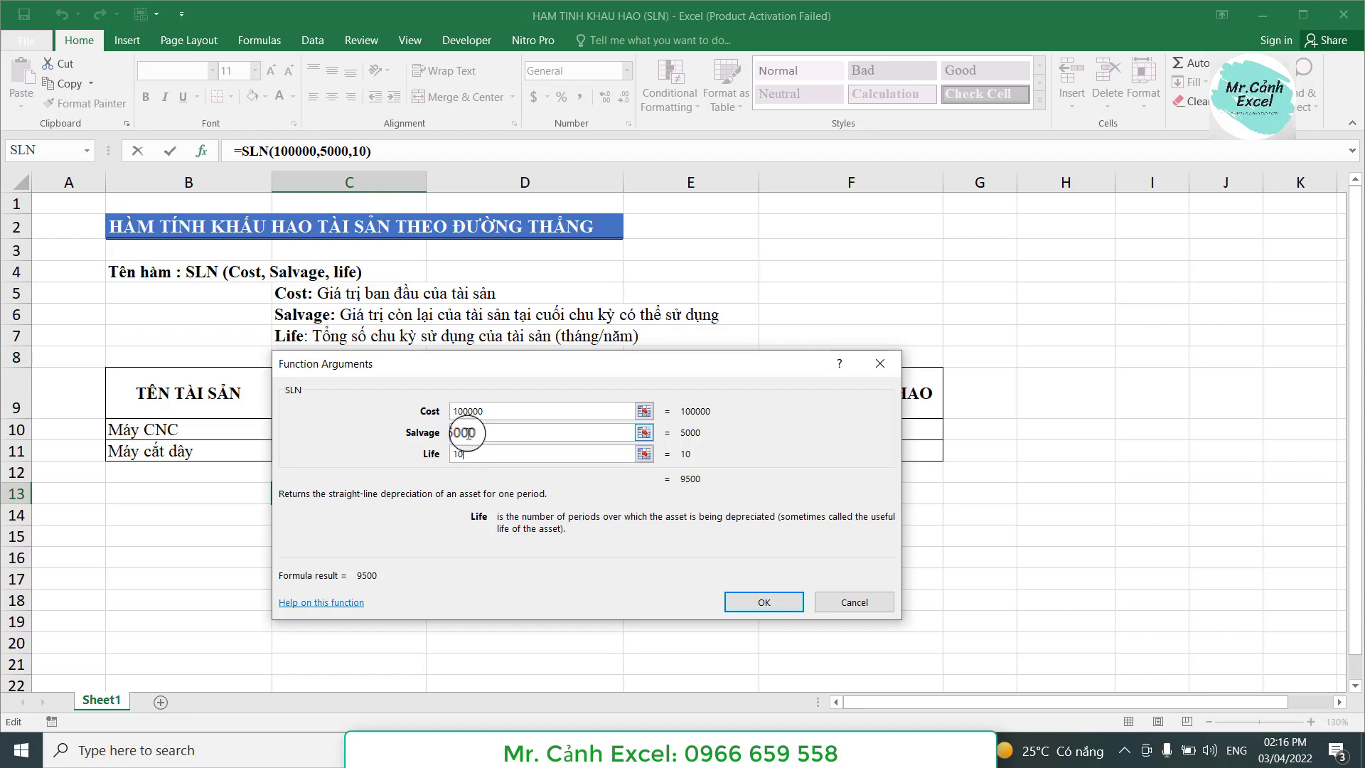
{"action": "double_click", "coordinate": [457, 433]}
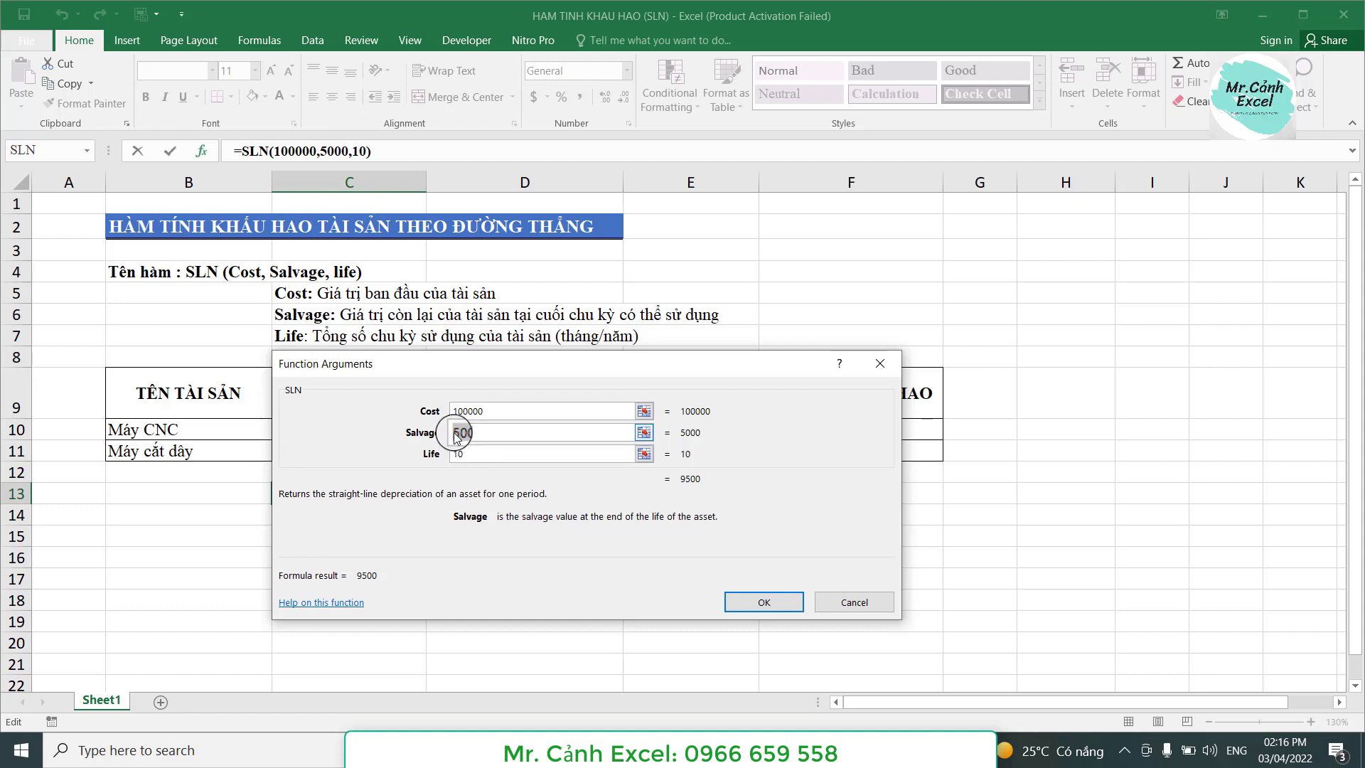
{"action": "left_click", "coordinate": [489, 433]}
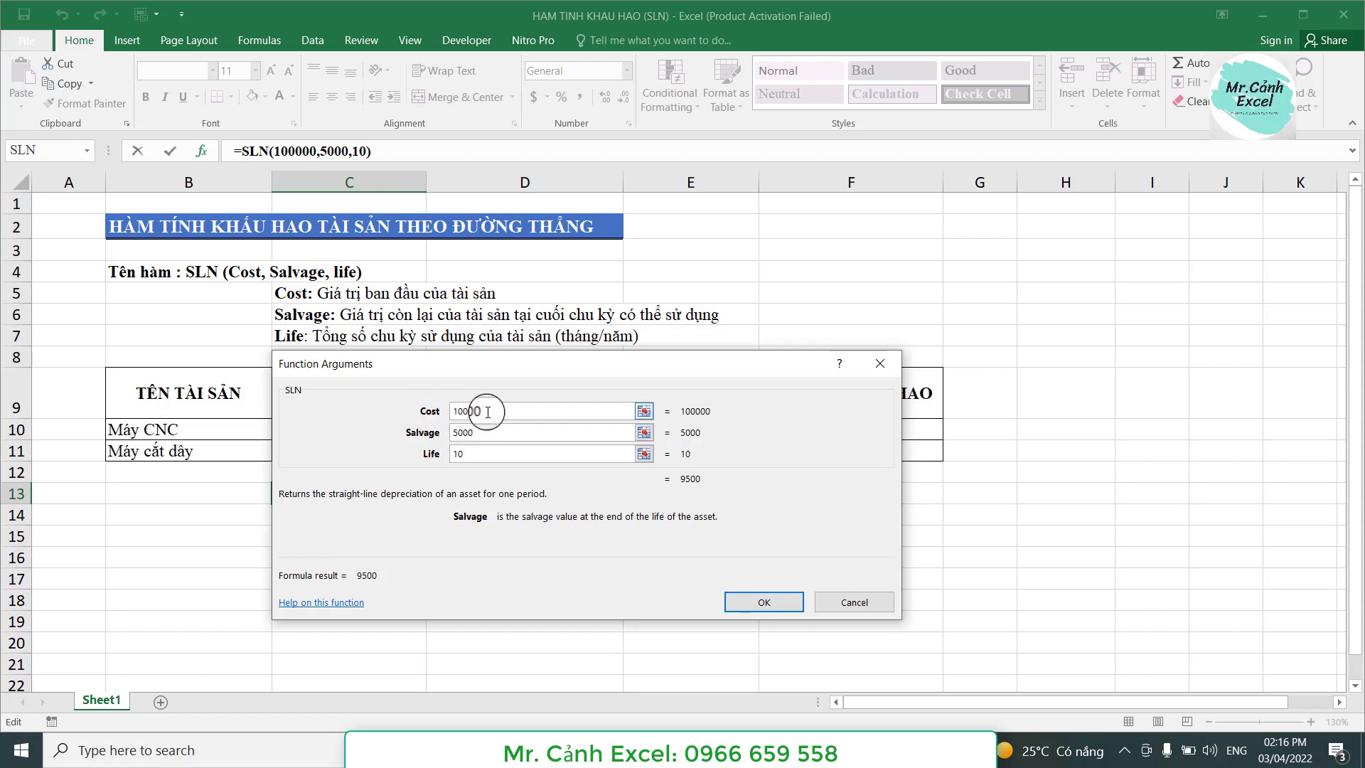
{"action": "left_click", "coordinate": [488, 412]}
{"action": "left_click", "coordinate": [480, 433]}
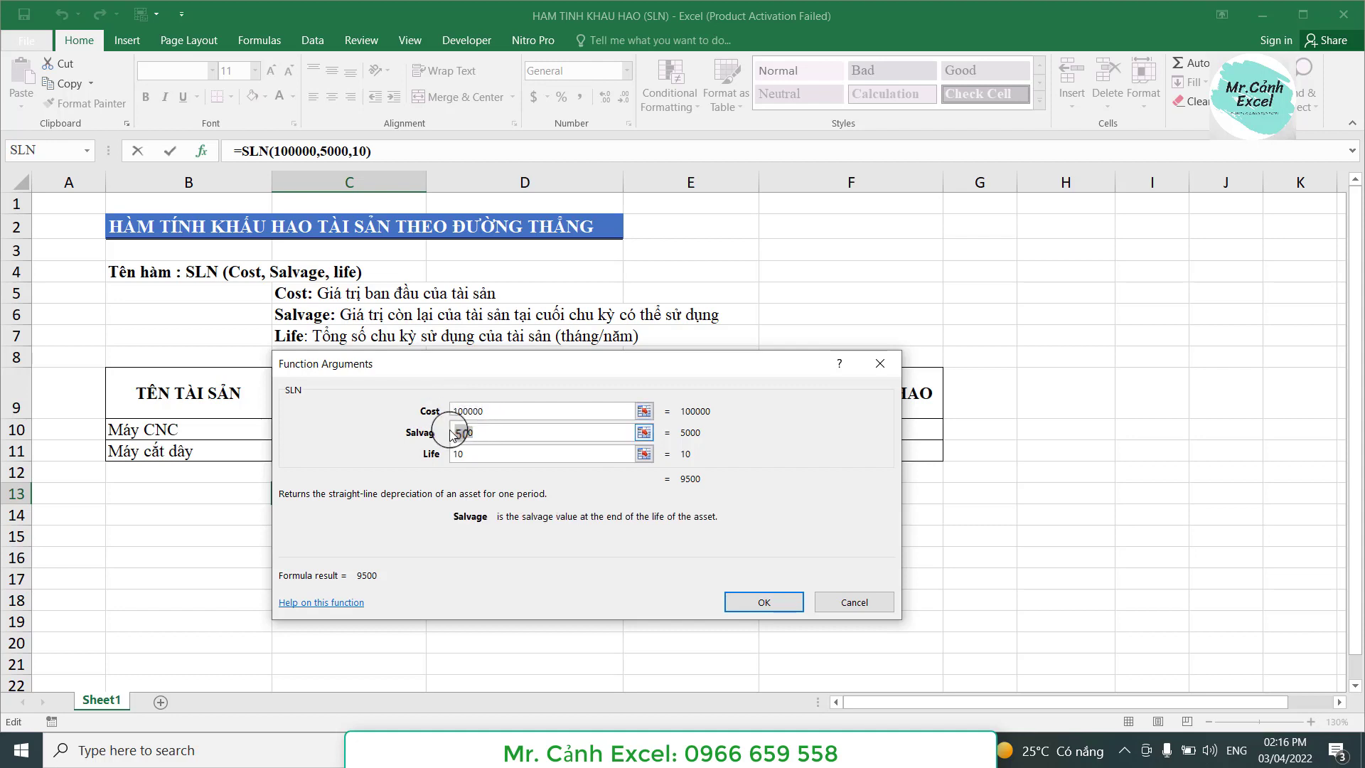
{"action": "left_click", "coordinate": [454, 456]}
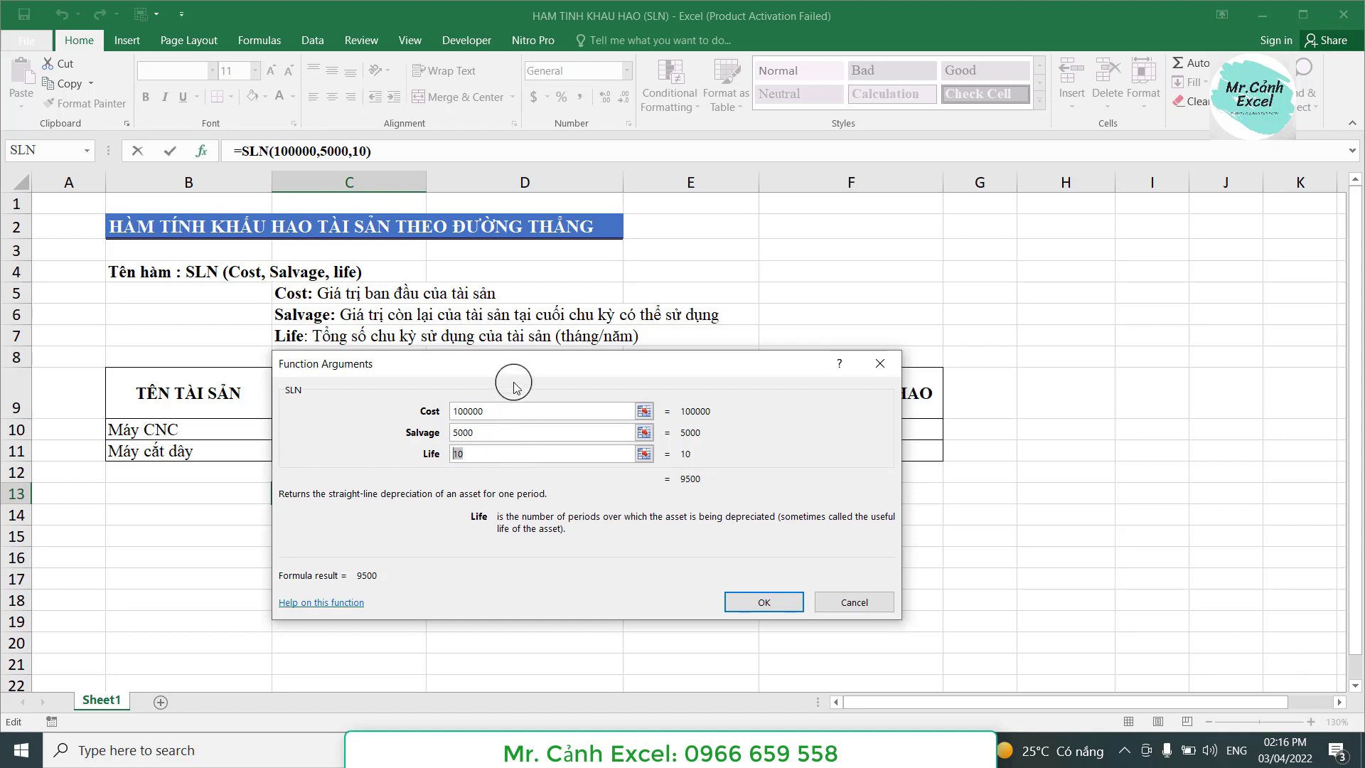
{"action": "left_click_drag", "start_coordinate": [519, 364], "coordinate": [519, 397]}
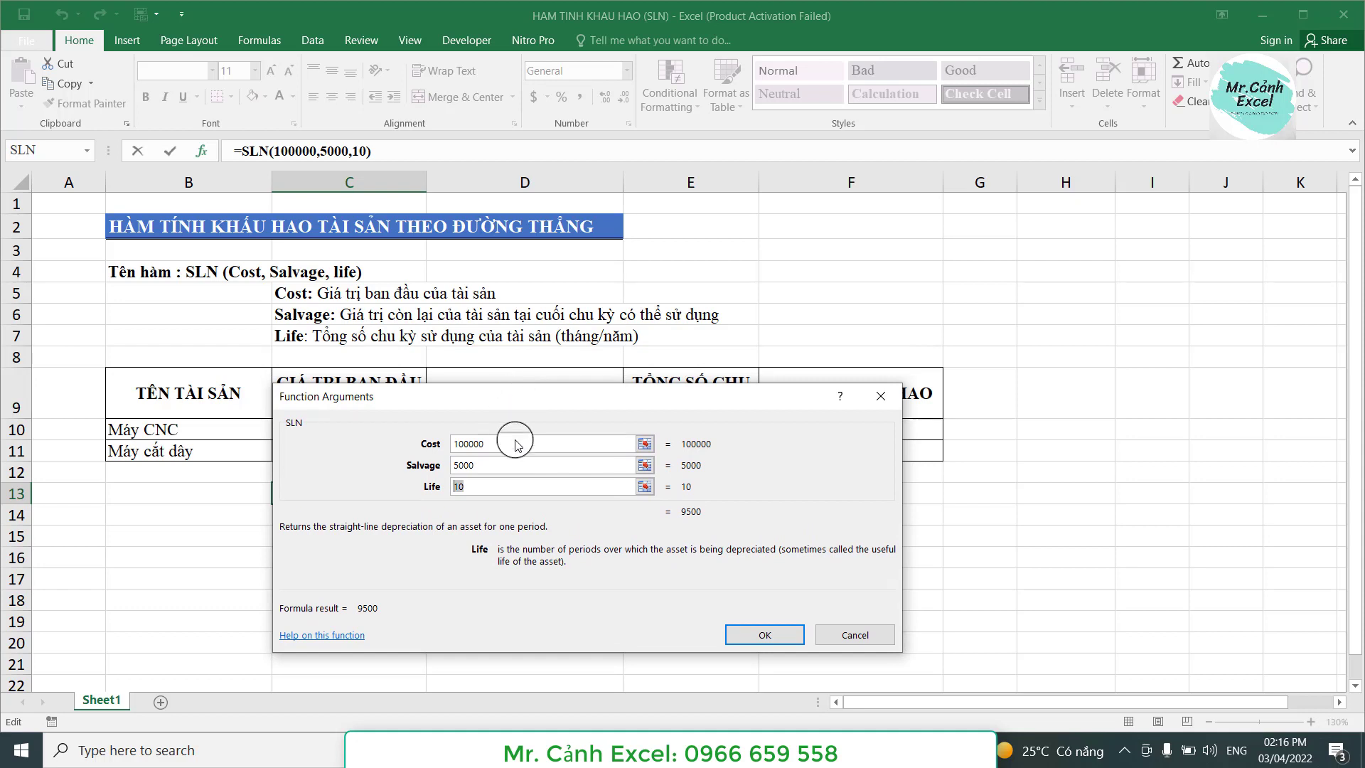
{"action": "left_click", "coordinate": [880, 396]}
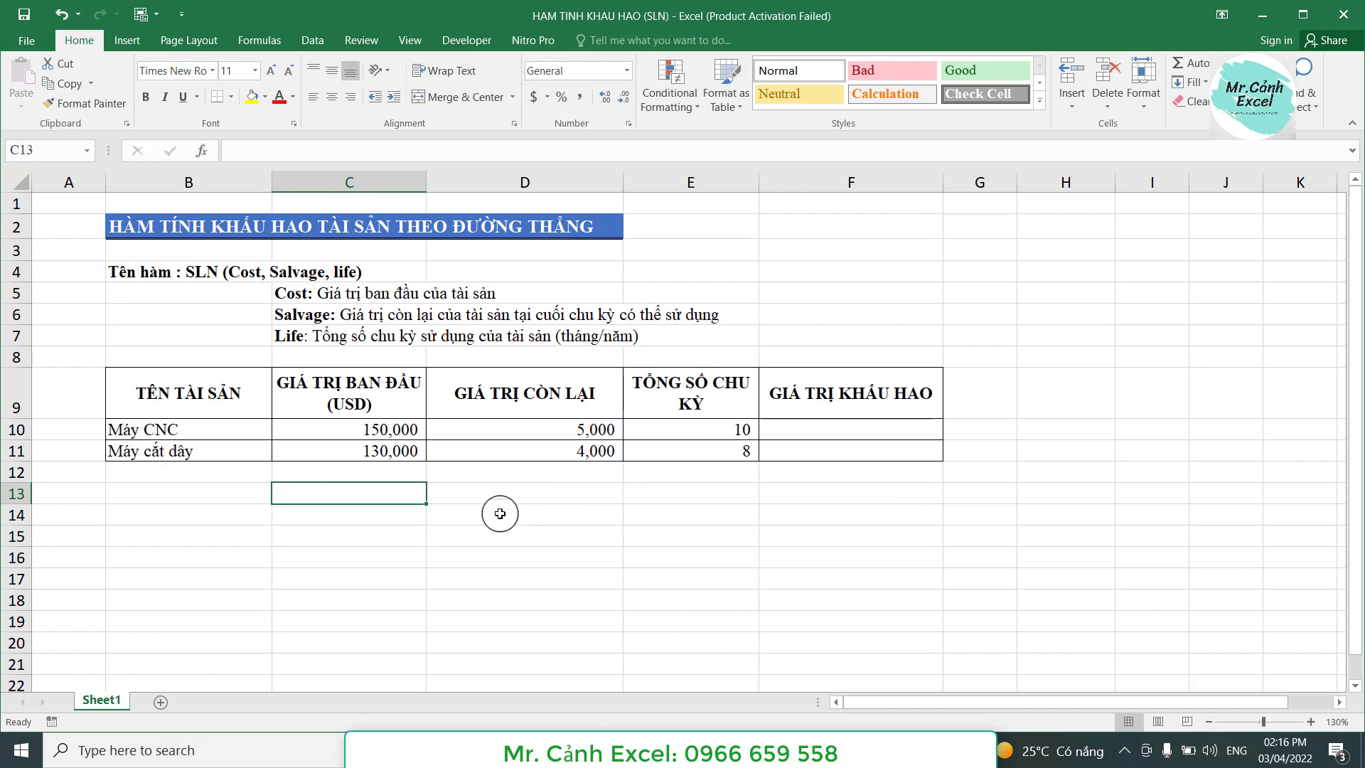
Step: Review both machines: costs 150,000 and 130,000, salvage 5,000 and 4,000, lives 10 and 8
{"action": "left_click", "coordinate": [196, 425]}
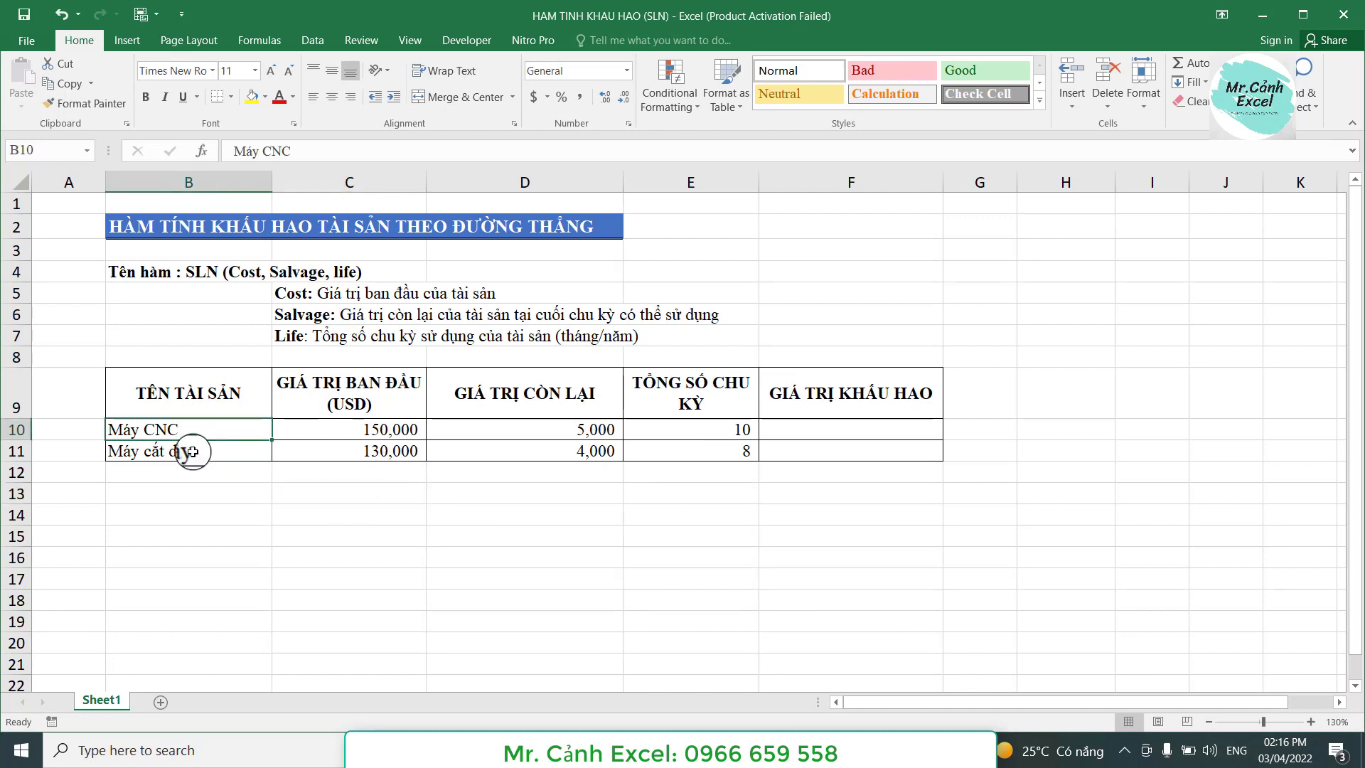
{"action": "left_click", "coordinate": [183, 451]}
{"action": "left_click", "coordinate": [198, 429]}
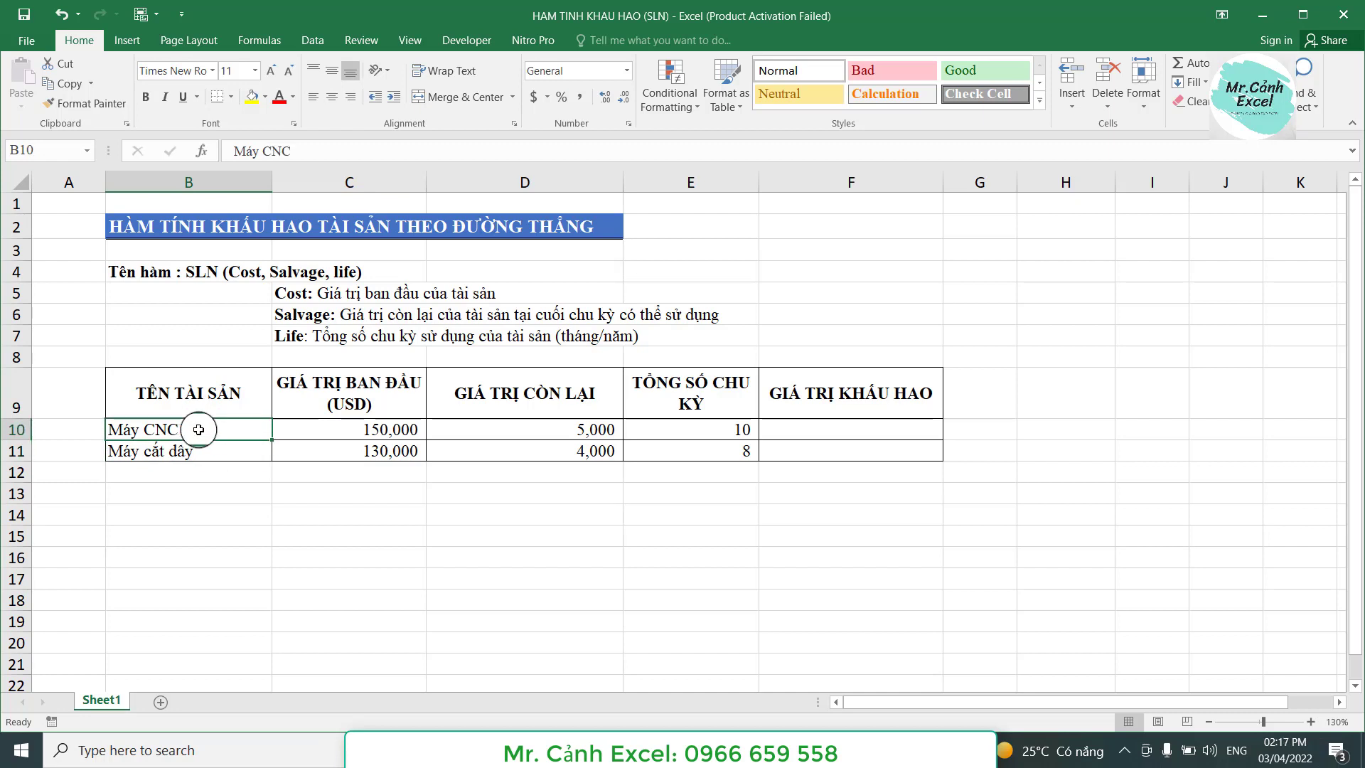
{"action": "left_click", "coordinate": [174, 453]}
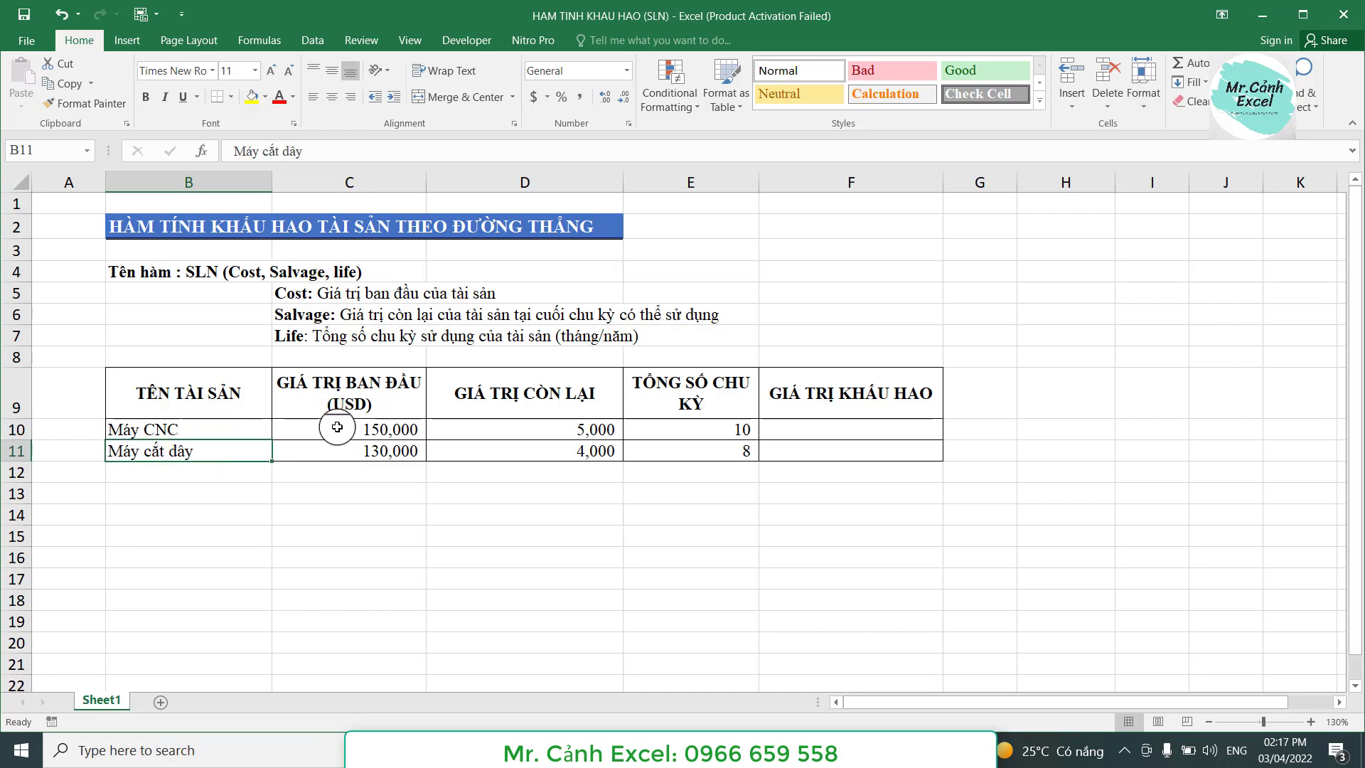
{"action": "left_click", "coordinate": [377, 430]}
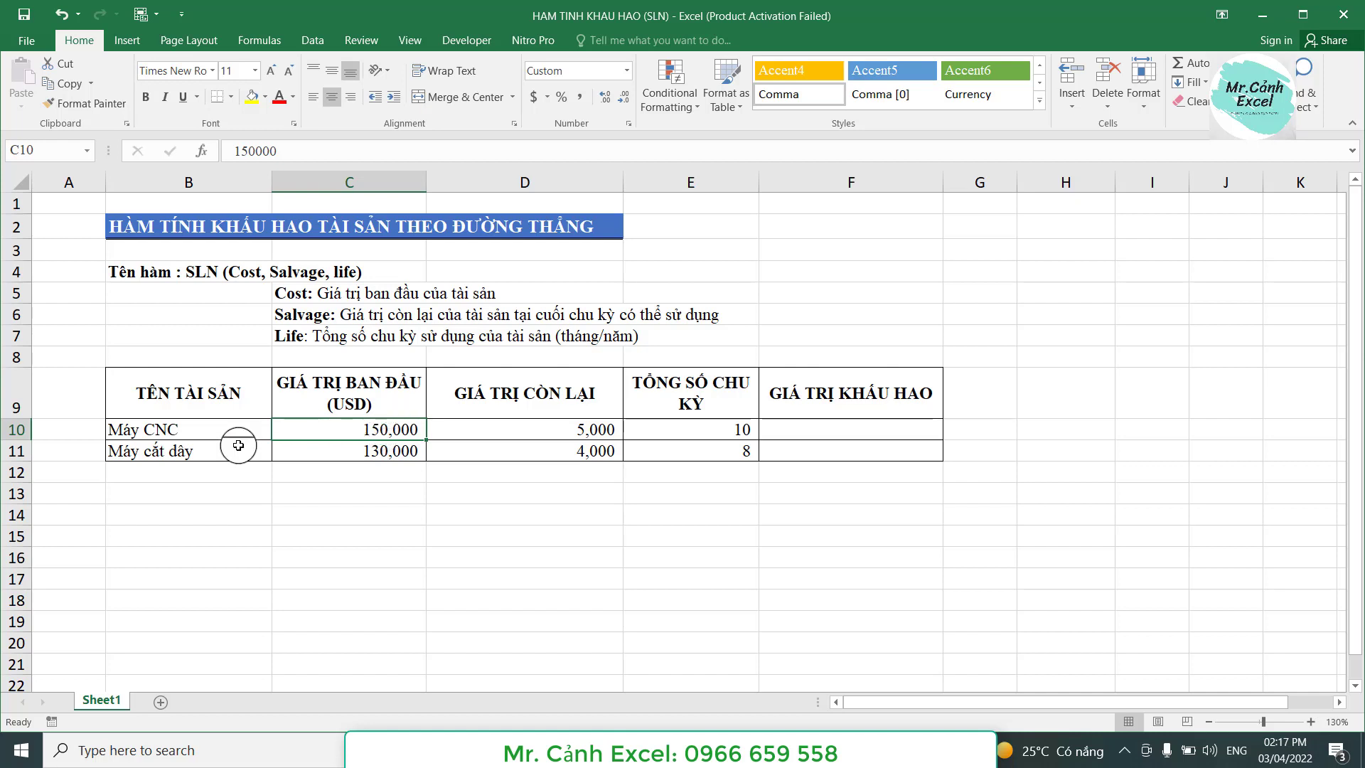
{"action": "left_click", "coordinate": [344, 455]}
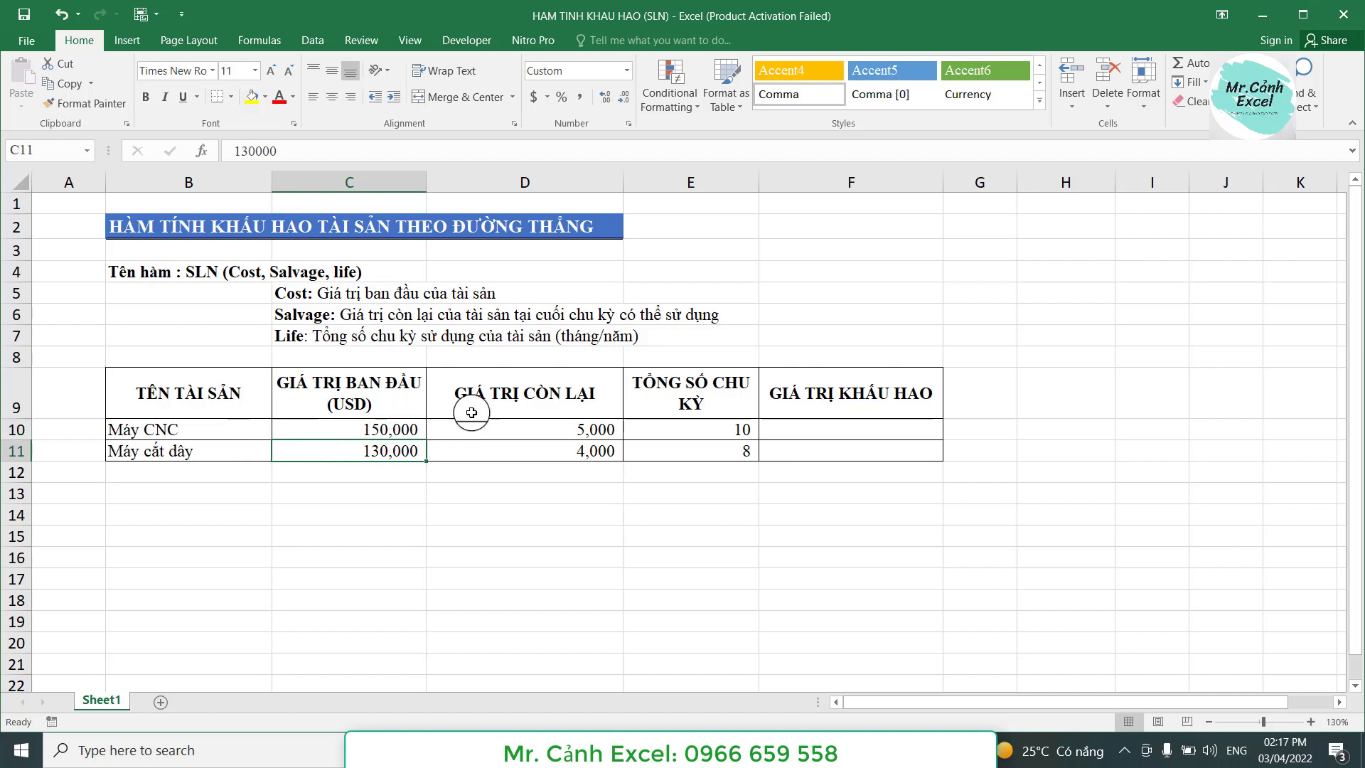
{"action": "left_click", "coordinate": [556, 430]}
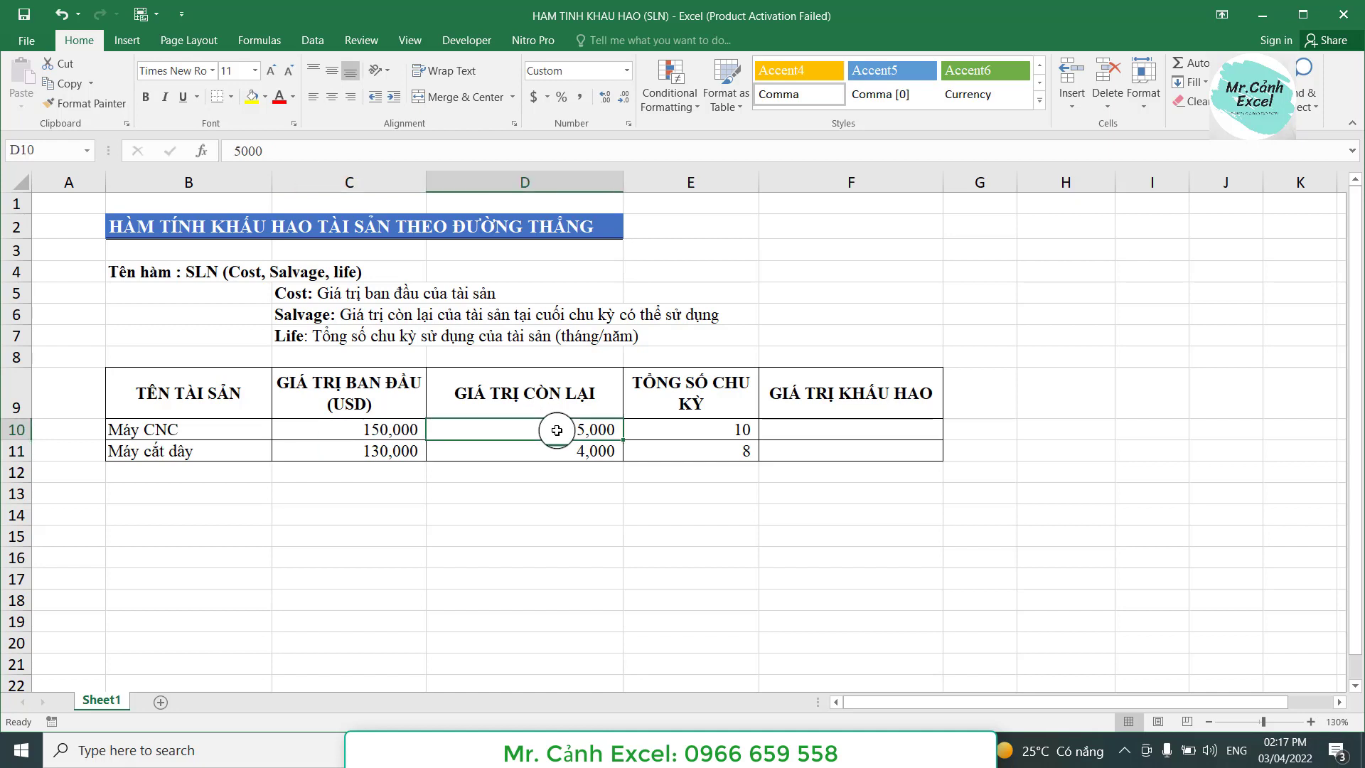
{"action": "left_click", "coordinate": [693, 430]}
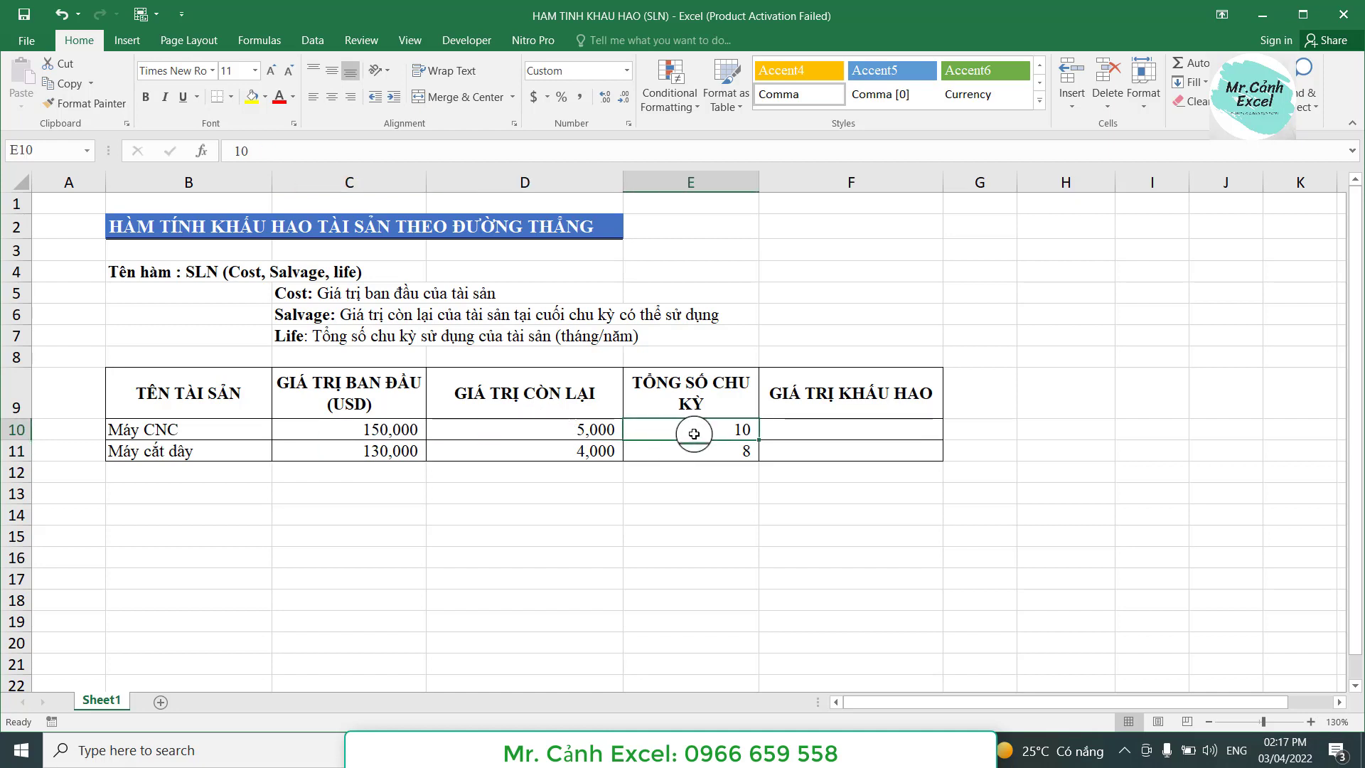
{"action": "left_click", "coordinate": [388, 431]}
{"action": "left_click", "coordinate": [704, 430]}
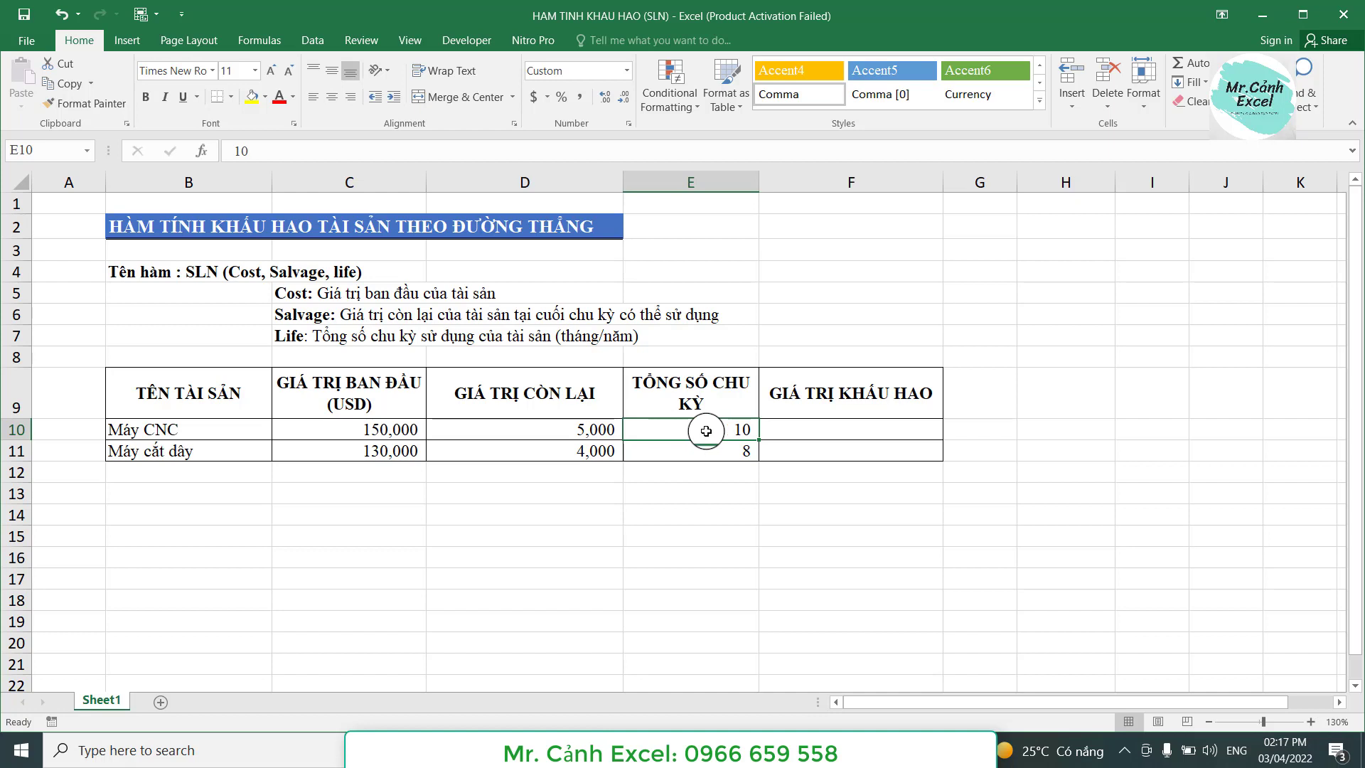
{"action": "left_click", "coordinate": [595, 431]}
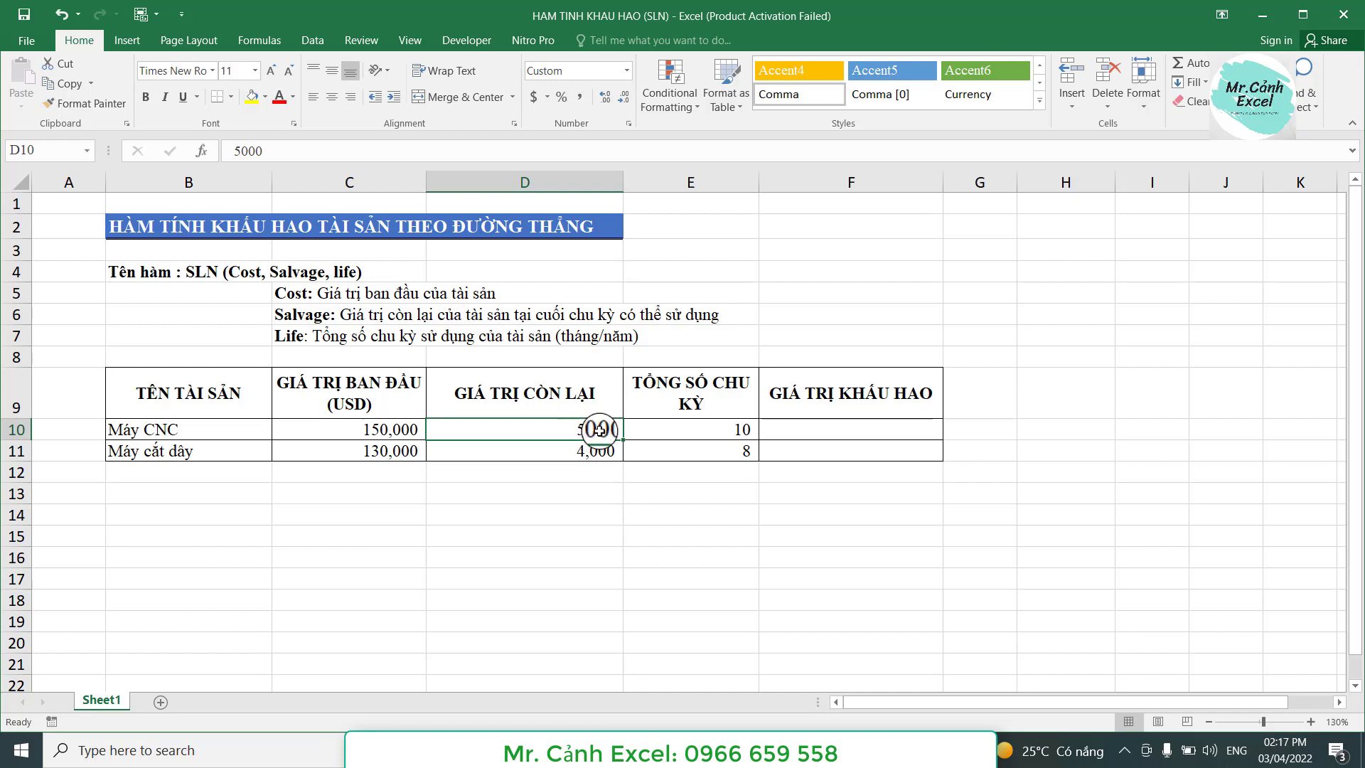
{"action": "left_click", "coordinate": [701, 449]}
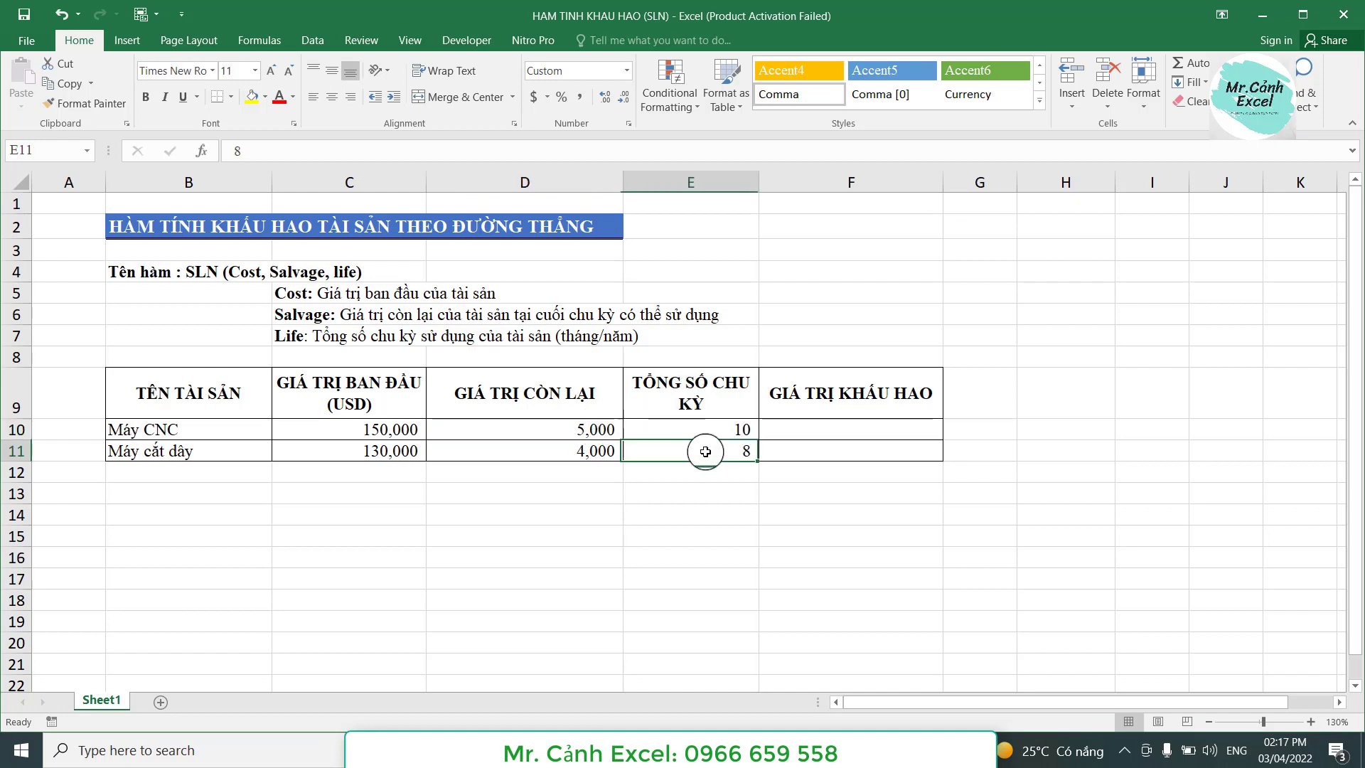
{"action": "left_click", "coordinate": [578, 455]}
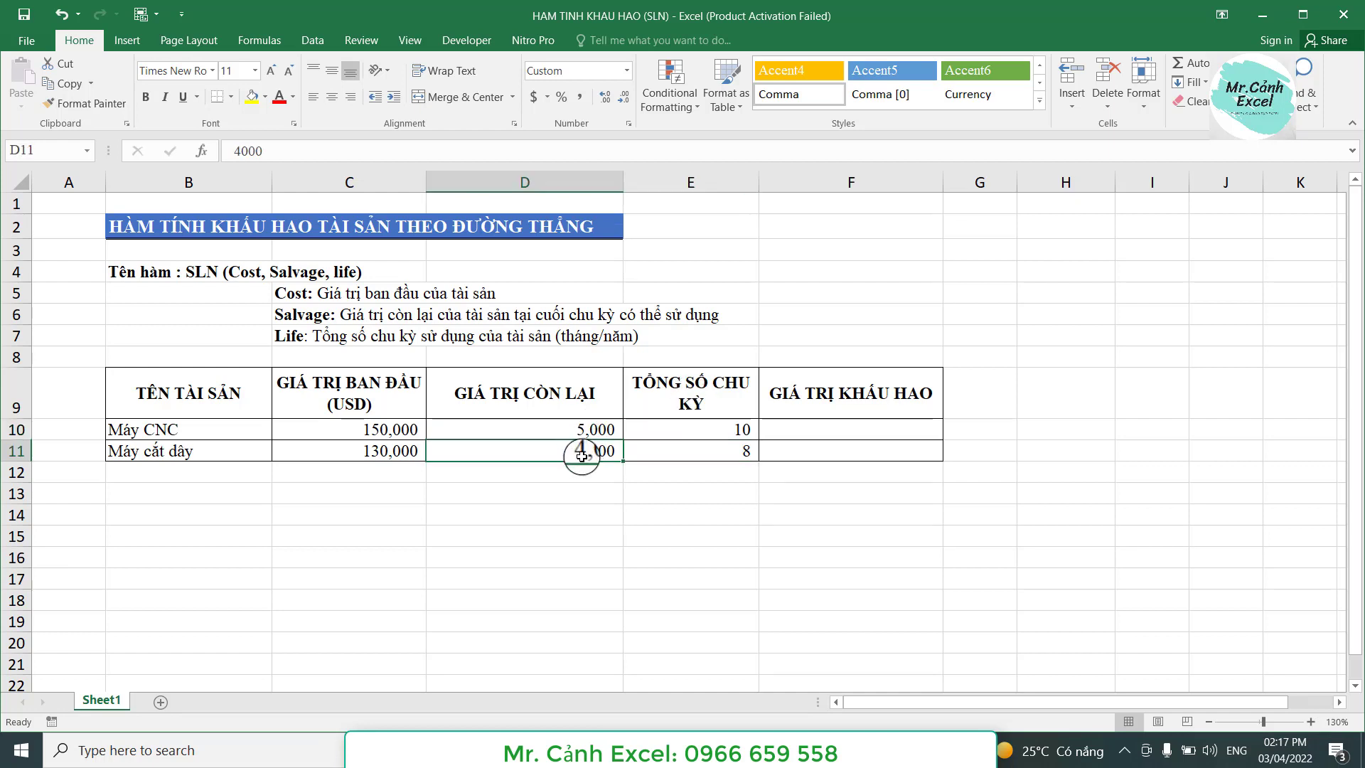
Step: Start a formula in F10 for the Máy CNC depreciation
{"action": "left_click", "coordinate": [687, 434]}
{"action": "left_click", "coordinate": [788, 428]}
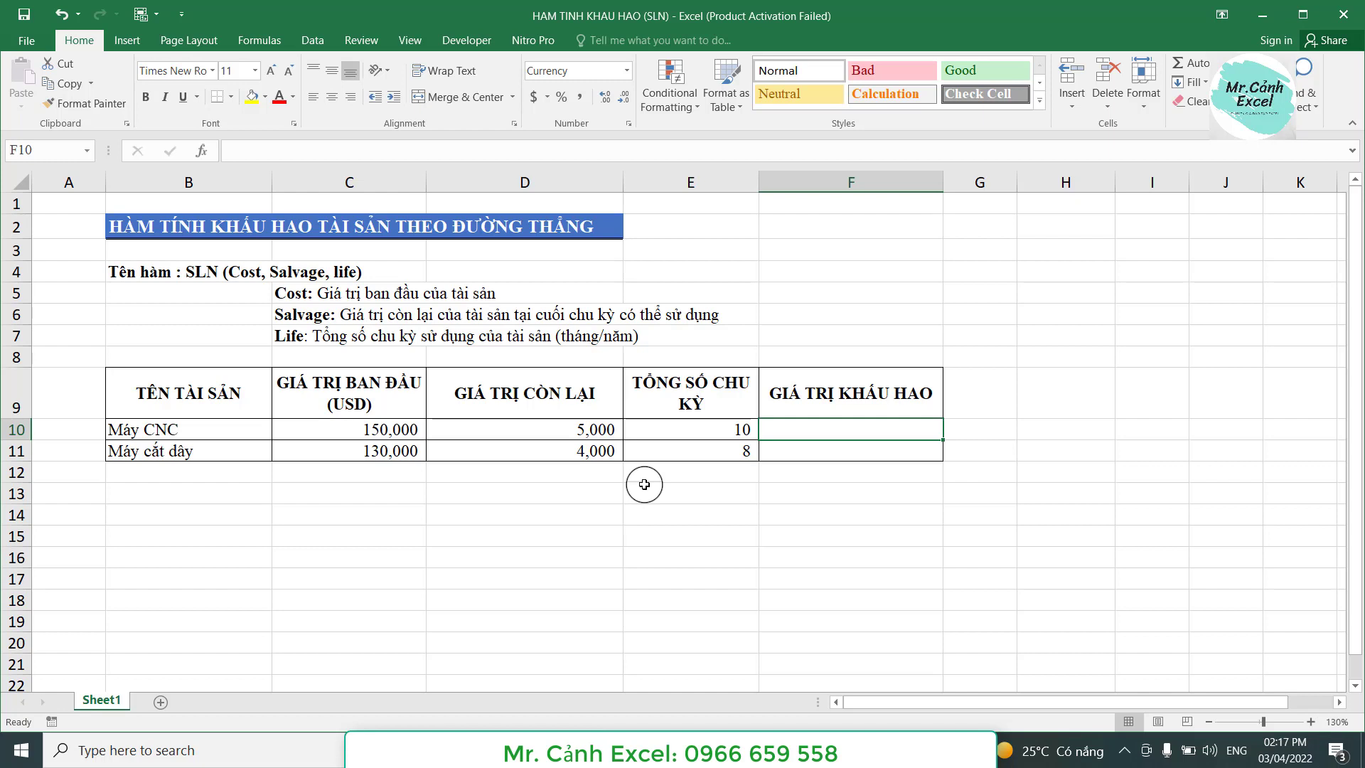
{"action": "type", "text": "="}
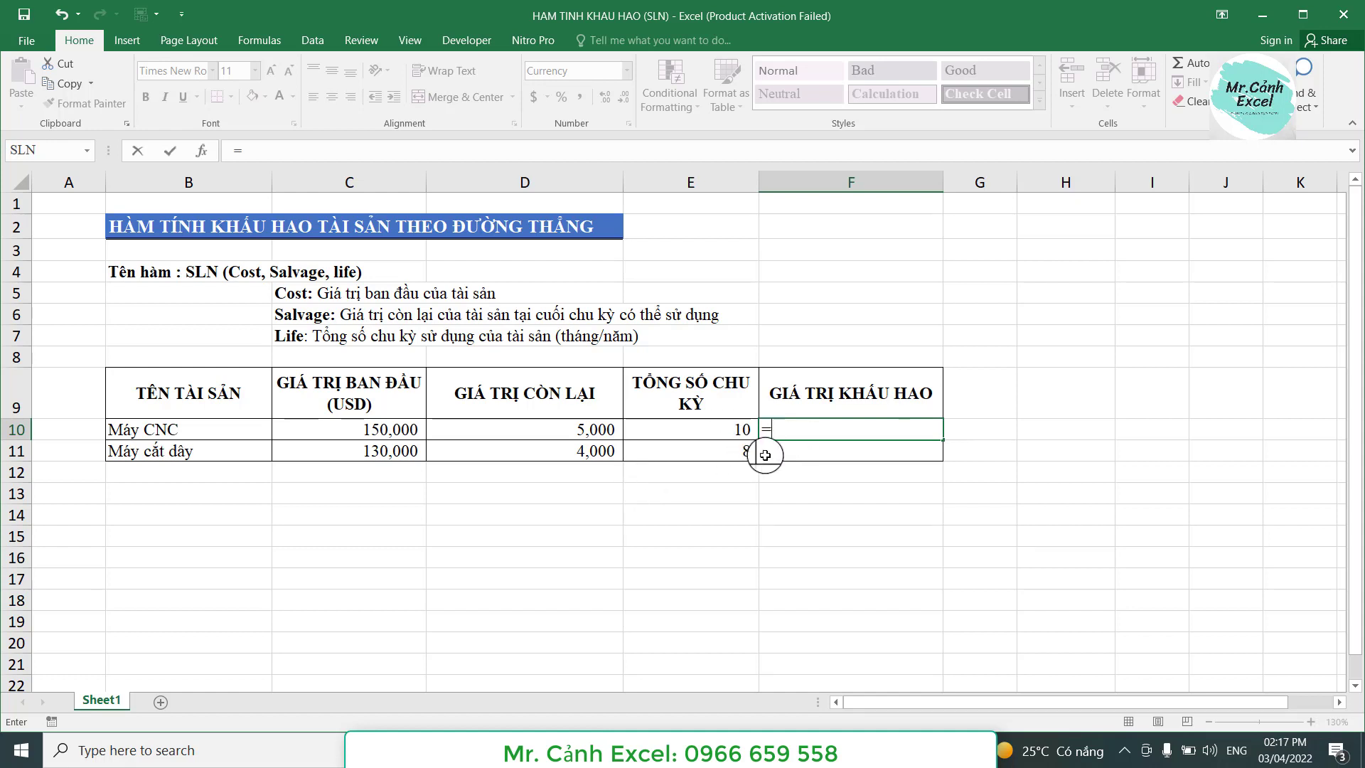
Step: Enter =SLN(C10,D10,E10) in F10, giving $14,500.00 for Máy CNC
{"action": "left_click", "coordinate": [87, 150]}
{"action": "left_click", "coordinate": [62, 172]}
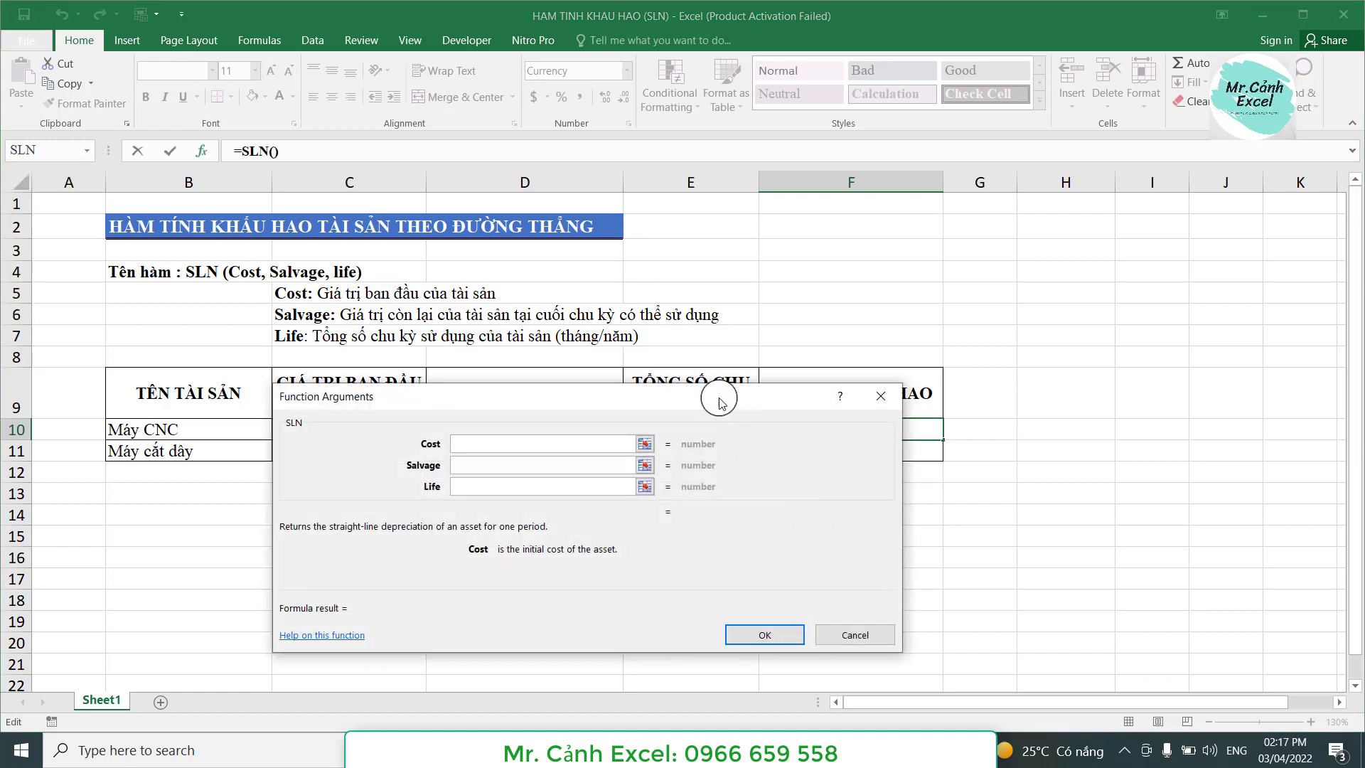
{"action": "left_click_drag", "start_coordinate": [722, 396], "coordinate": [810, 495]}
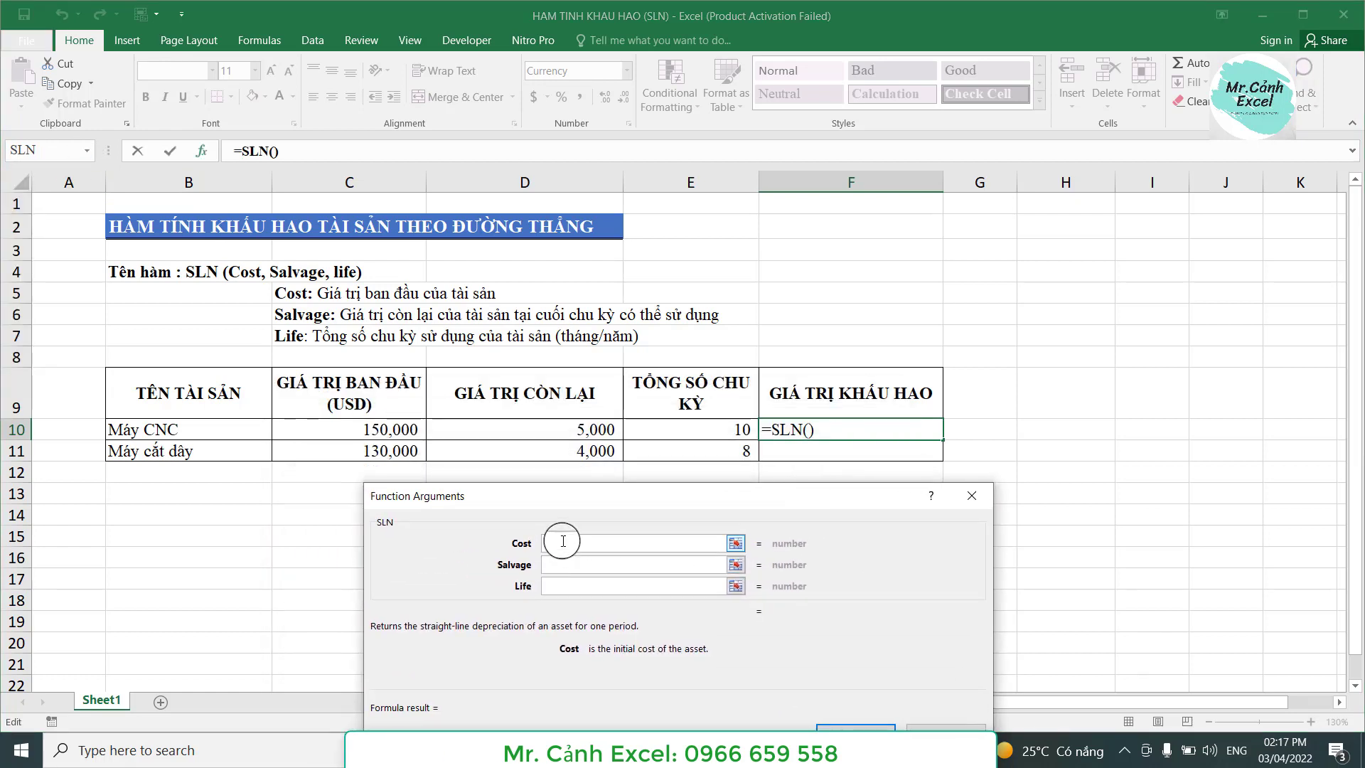
{"action": "left_click", "coordinate": [393, 430]}
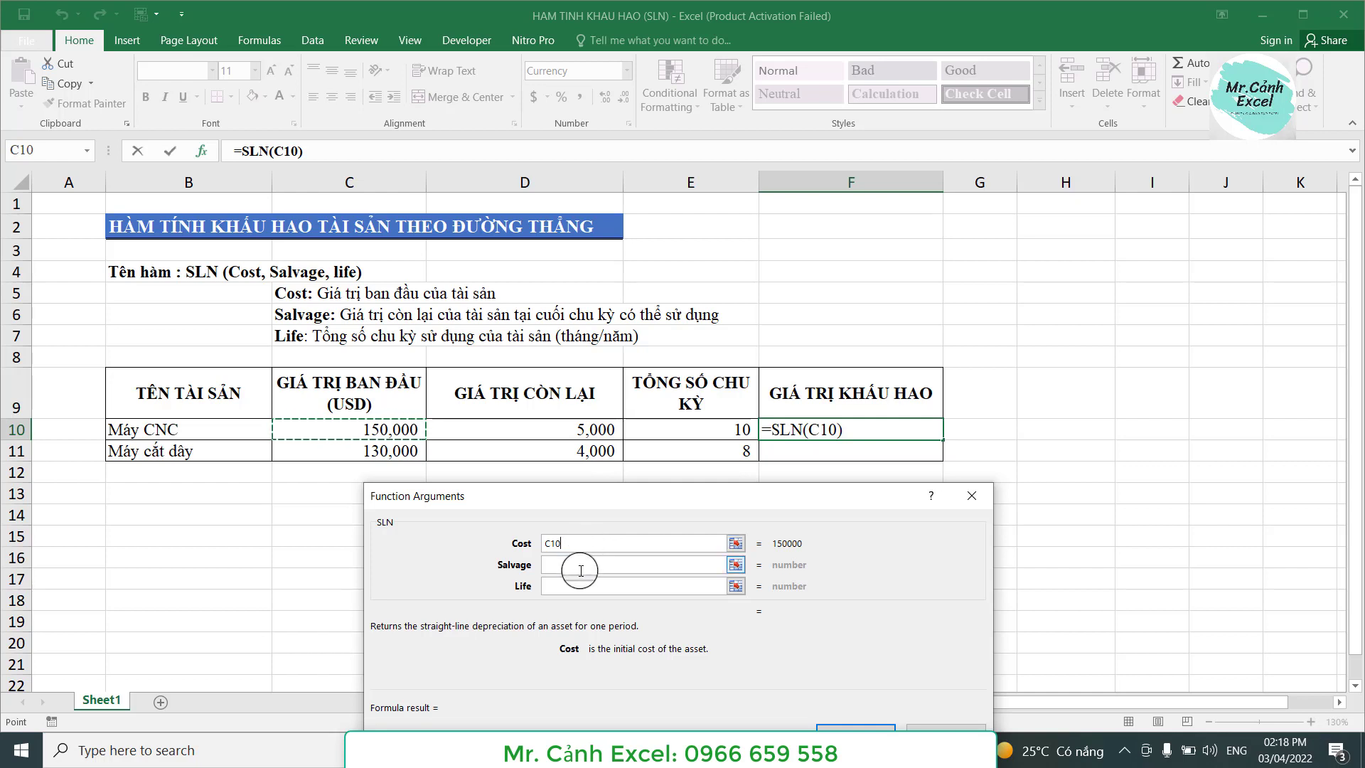
{"action": "left_click", "coordinate": [580, 573]}
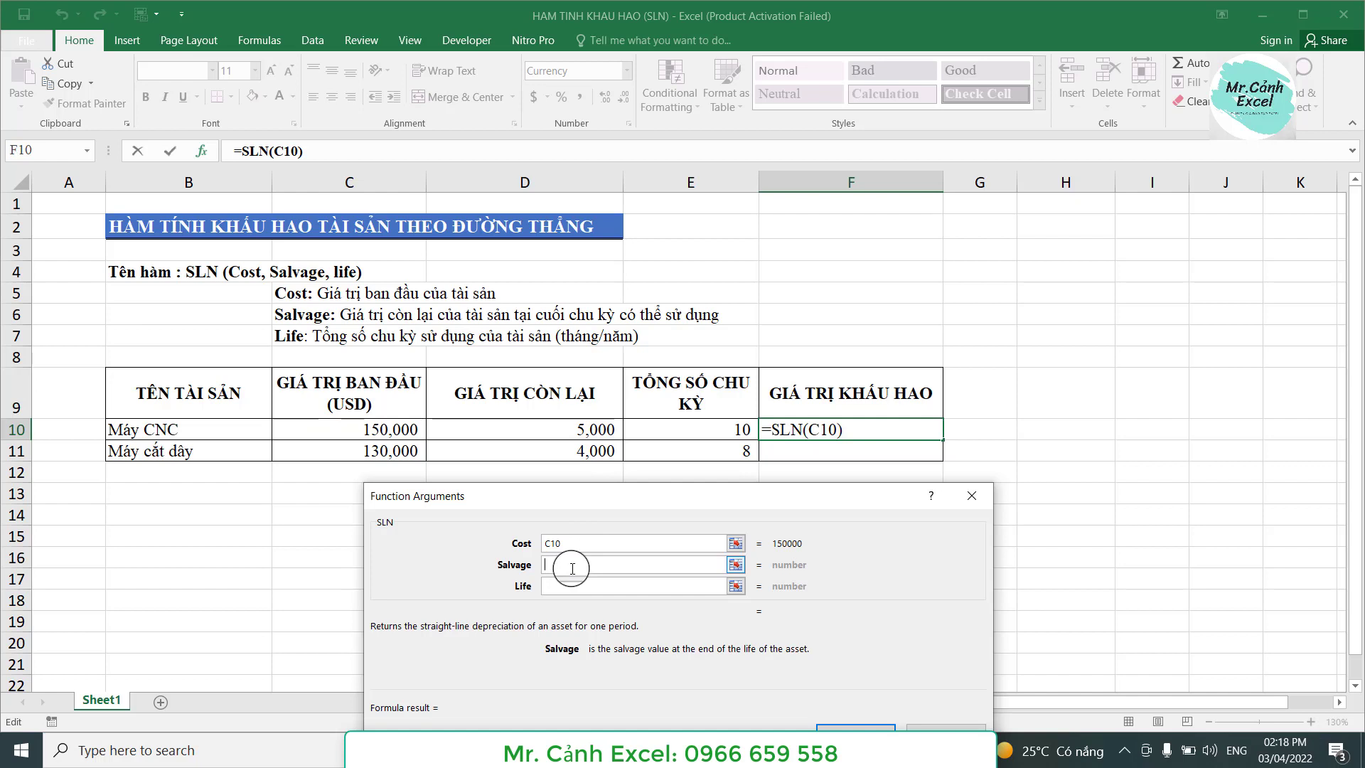
{"action": "left_click", "coordinate": [597, 429]}
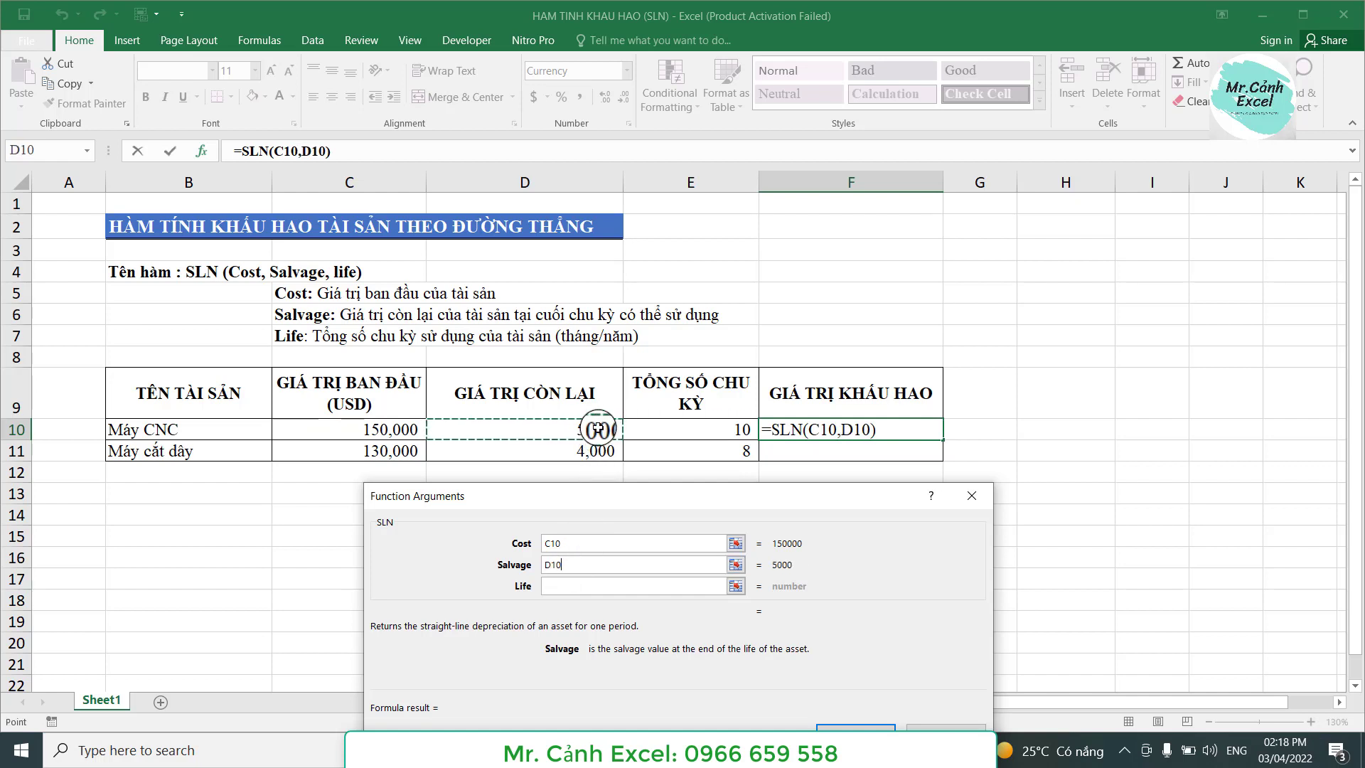
{"action": "left_click", "coordinate": [574, 588]}
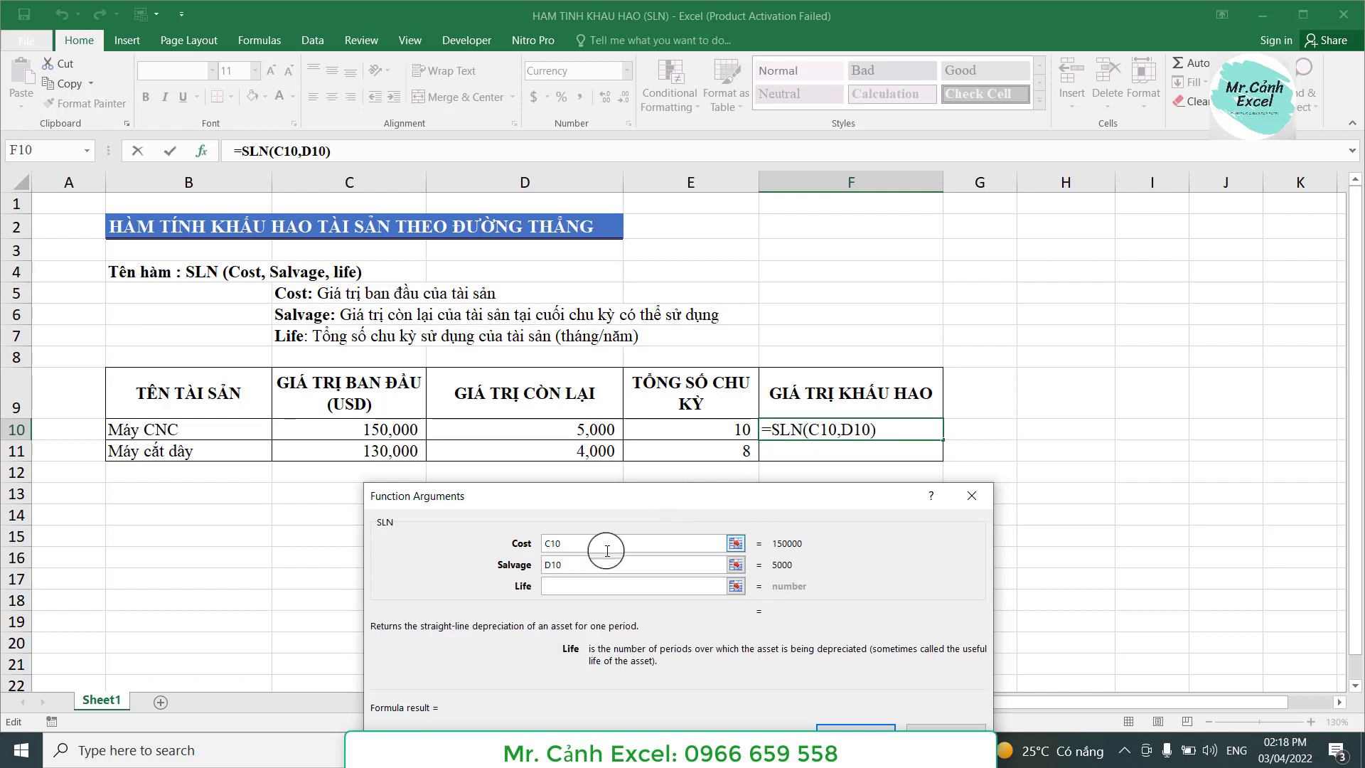
{"action": "left_click", "coordinate": [704, 429]}
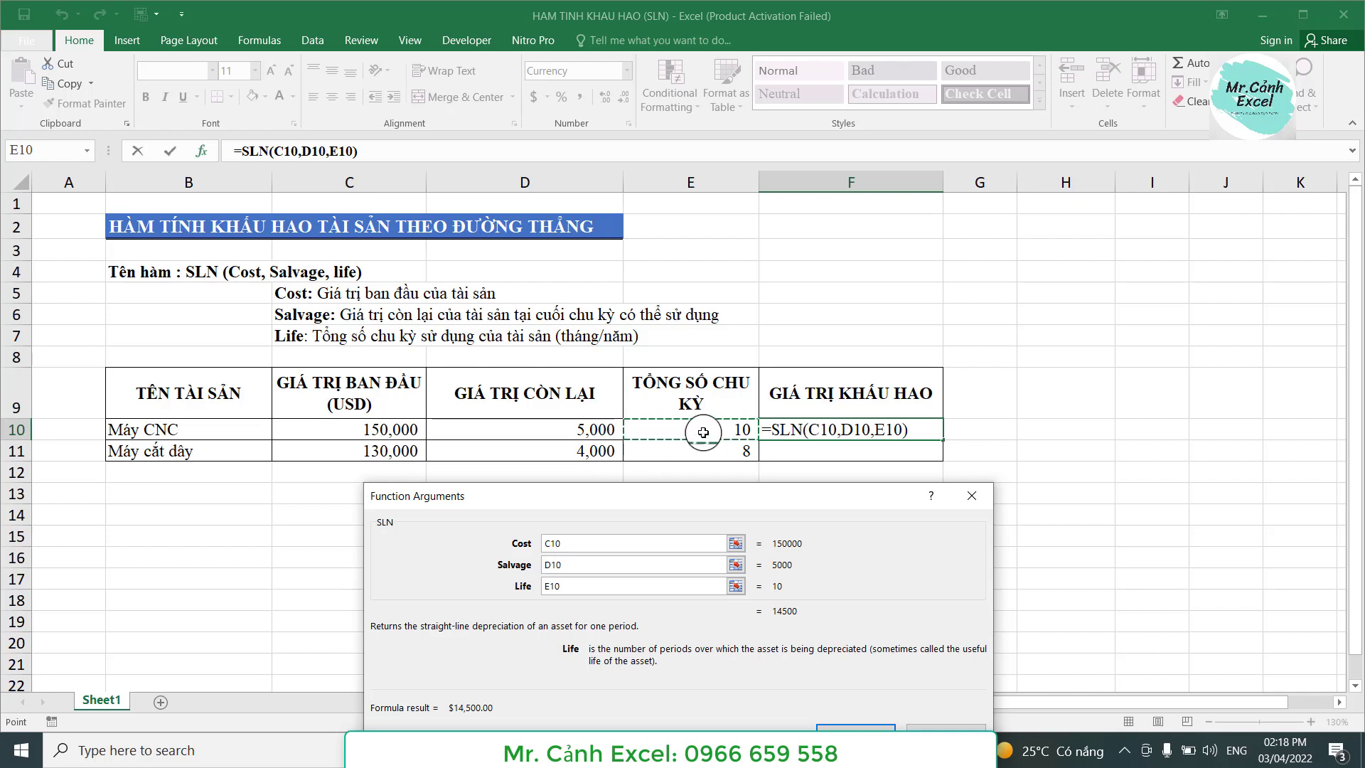
{"action": "left_click_drag", "start_coordinate": [721, 499], "coordinate": [708, 478]}
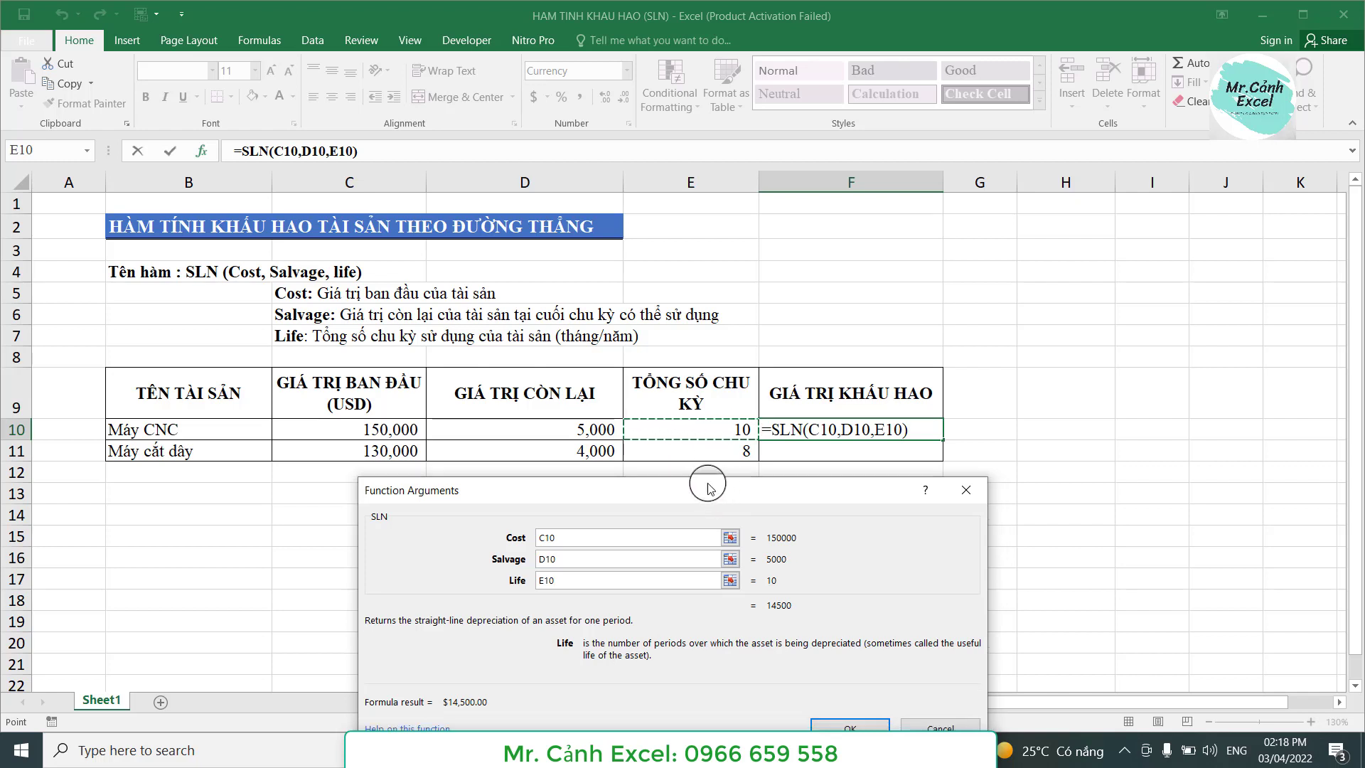
{"action": "left_click", "coordinate": [836, 709]}
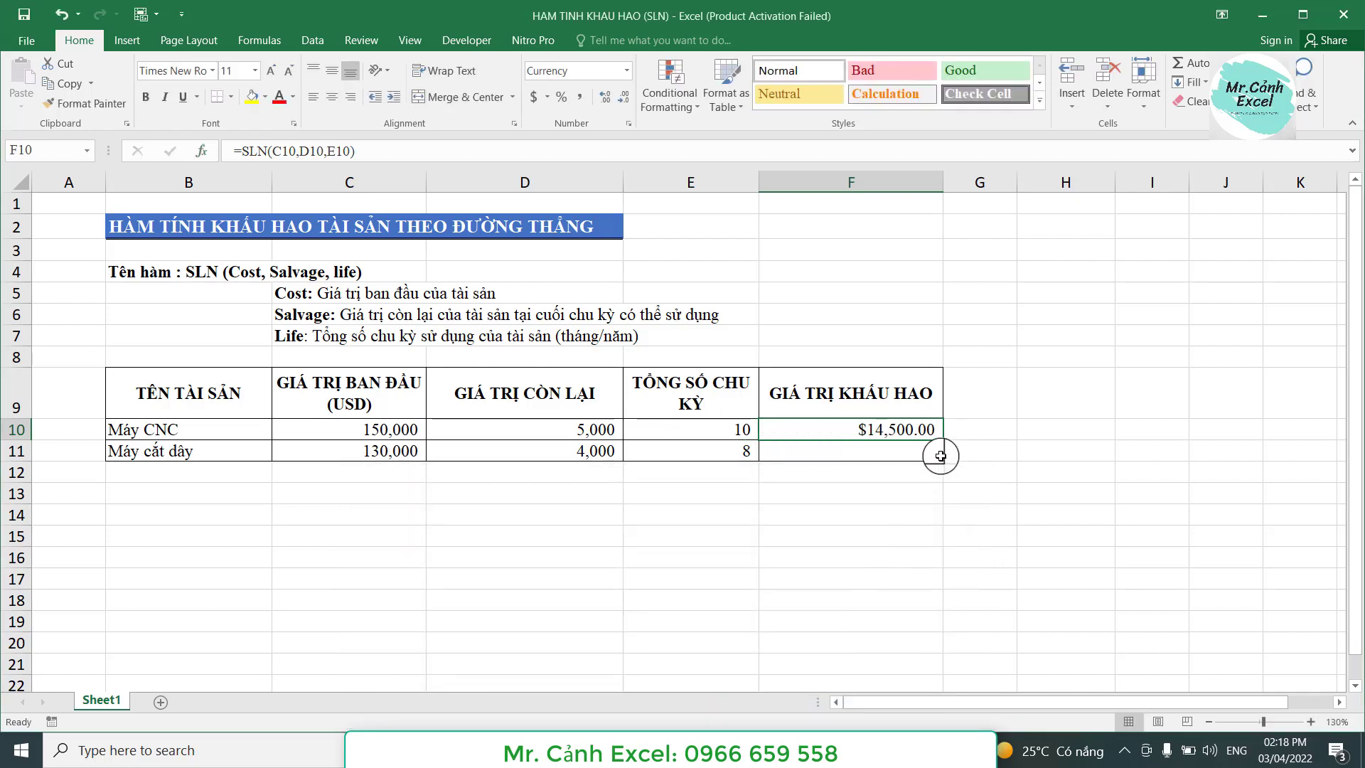
Step: Copy the SLN formula down to F11 ($15,750.00) and check both formulas against their costs
{"action": "left_click_drag", "start_coordinate": [943, 439], "coordinate": [943, 464]}
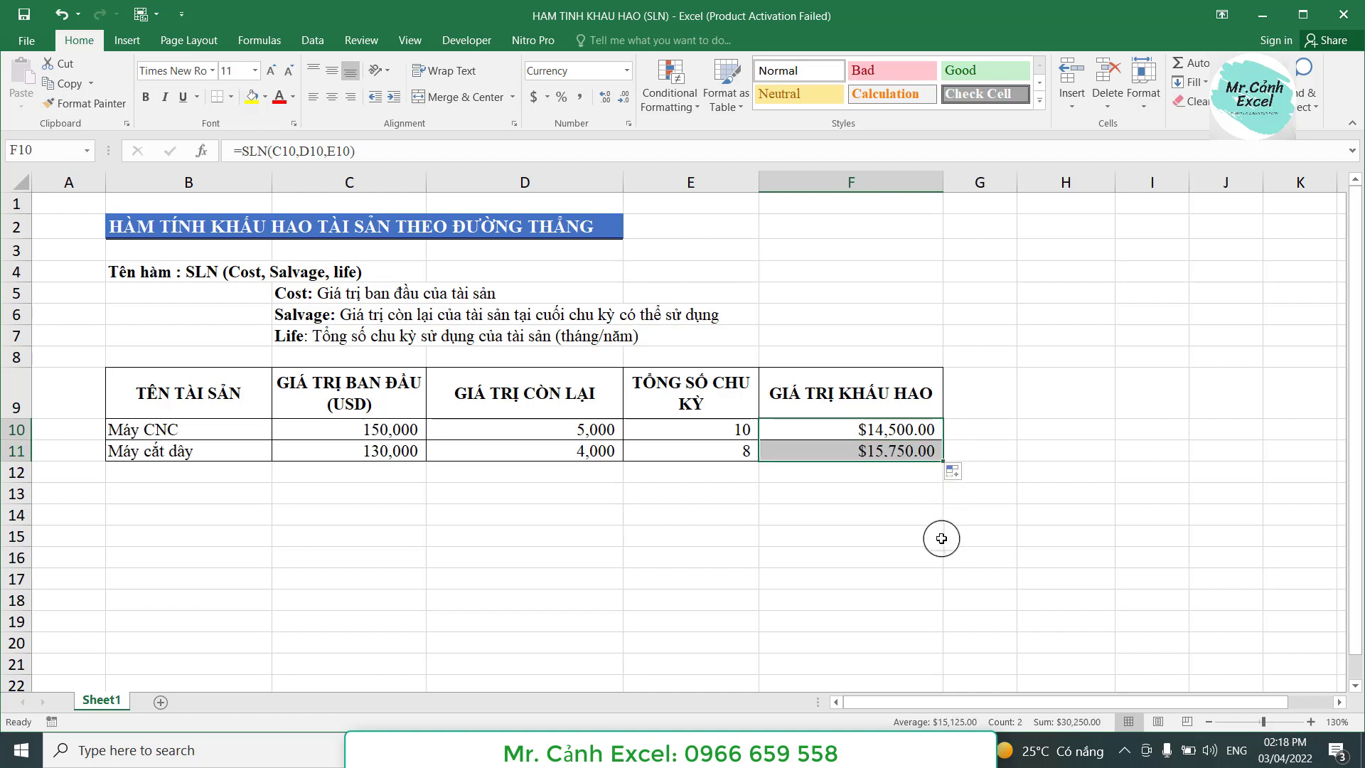
{"action": "left_click", "coordinate": [903, 432]}
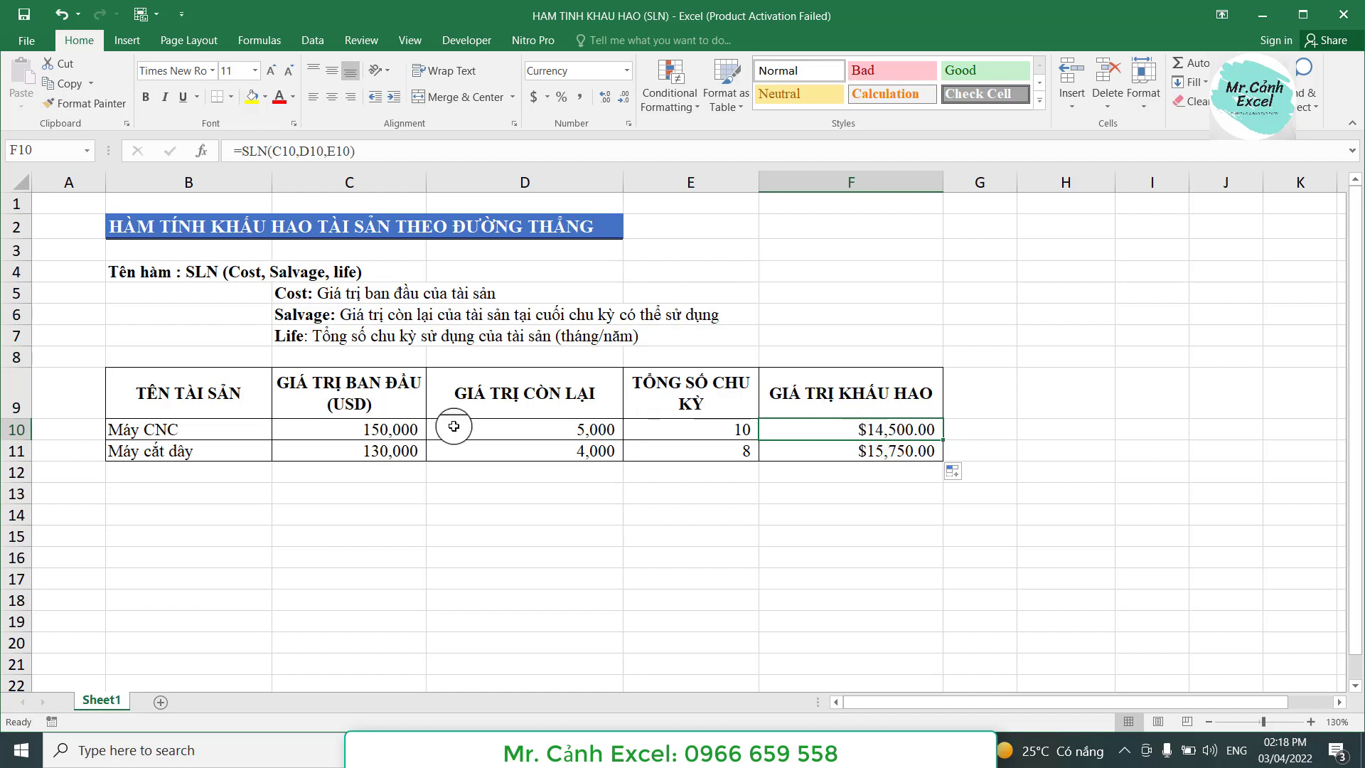
{"action": "left_click", "coordinate": [370, 428]}
{"action": "left_click", "coordinate": [872, 453]}
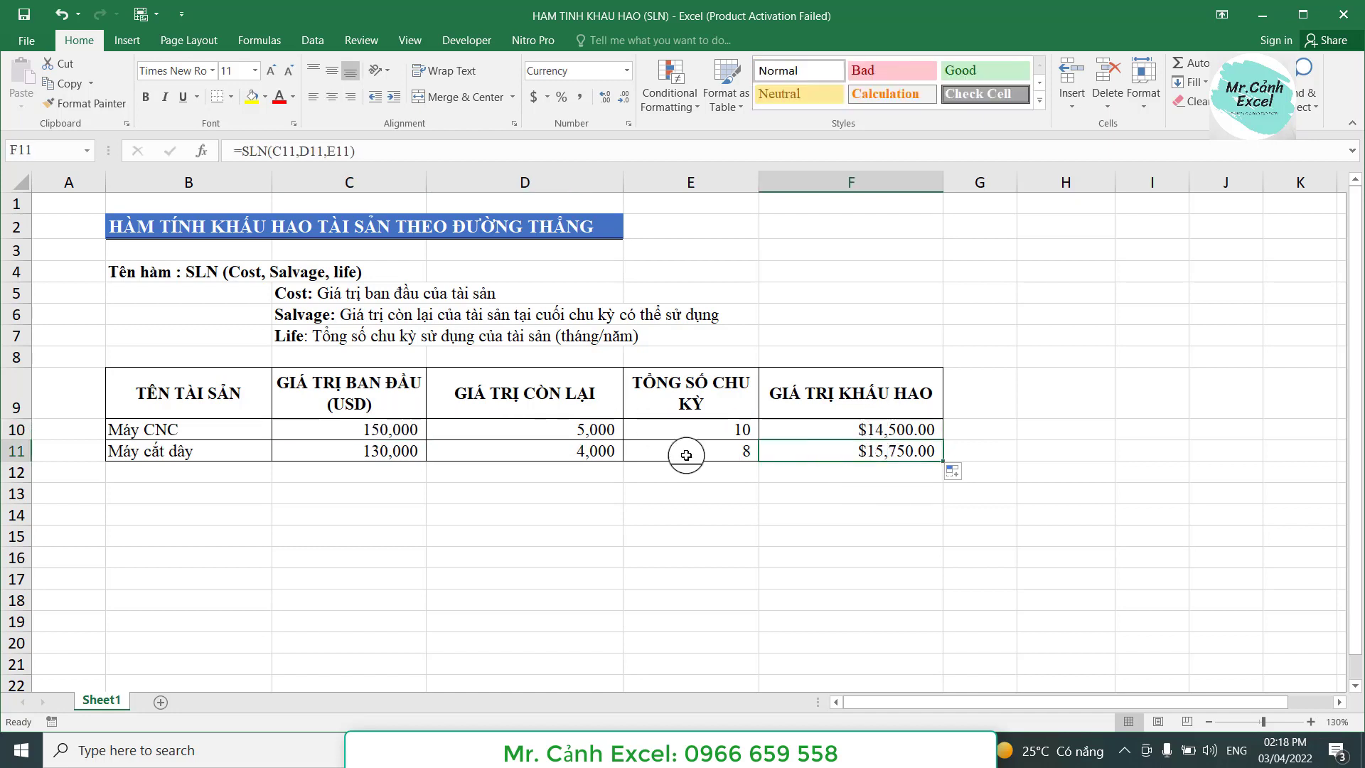
{"action": "left_click", "coordinate": [419, 451]}
{"action": "left_click", "coordinate": [929, 429]}
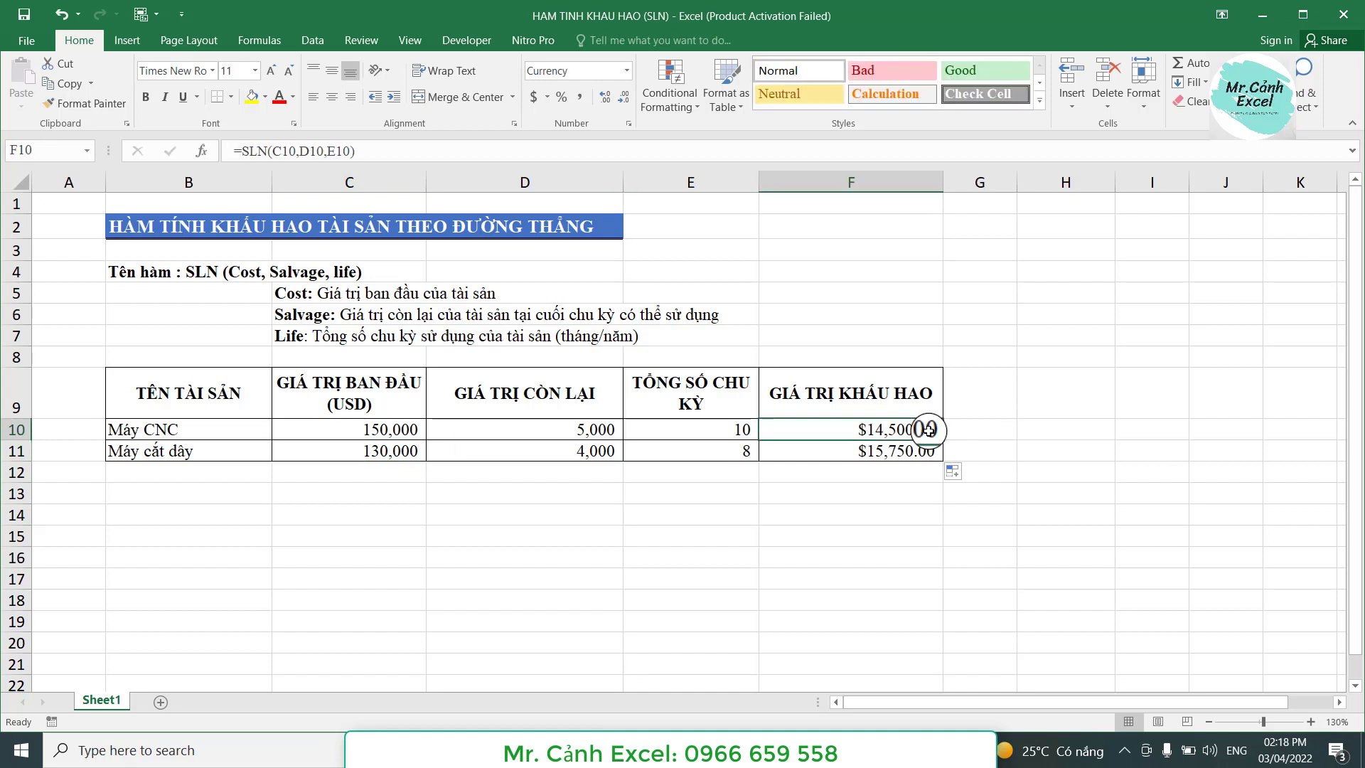
{"action": "left_click", "coordinate": [970, 431]}
{"action": "type", "text": "="}
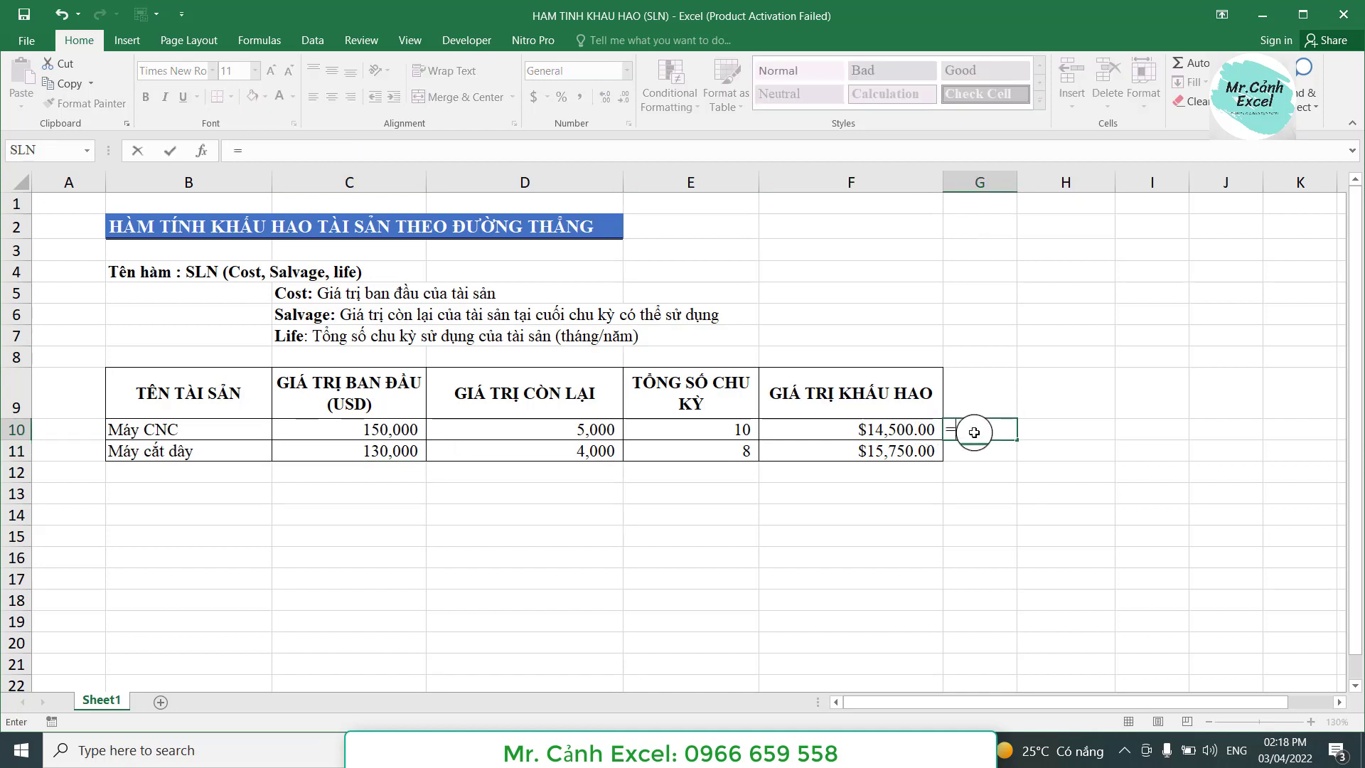
{"action": "left_click", "coordinate": [898, 428]}
{"action": "type", "text": "/"}
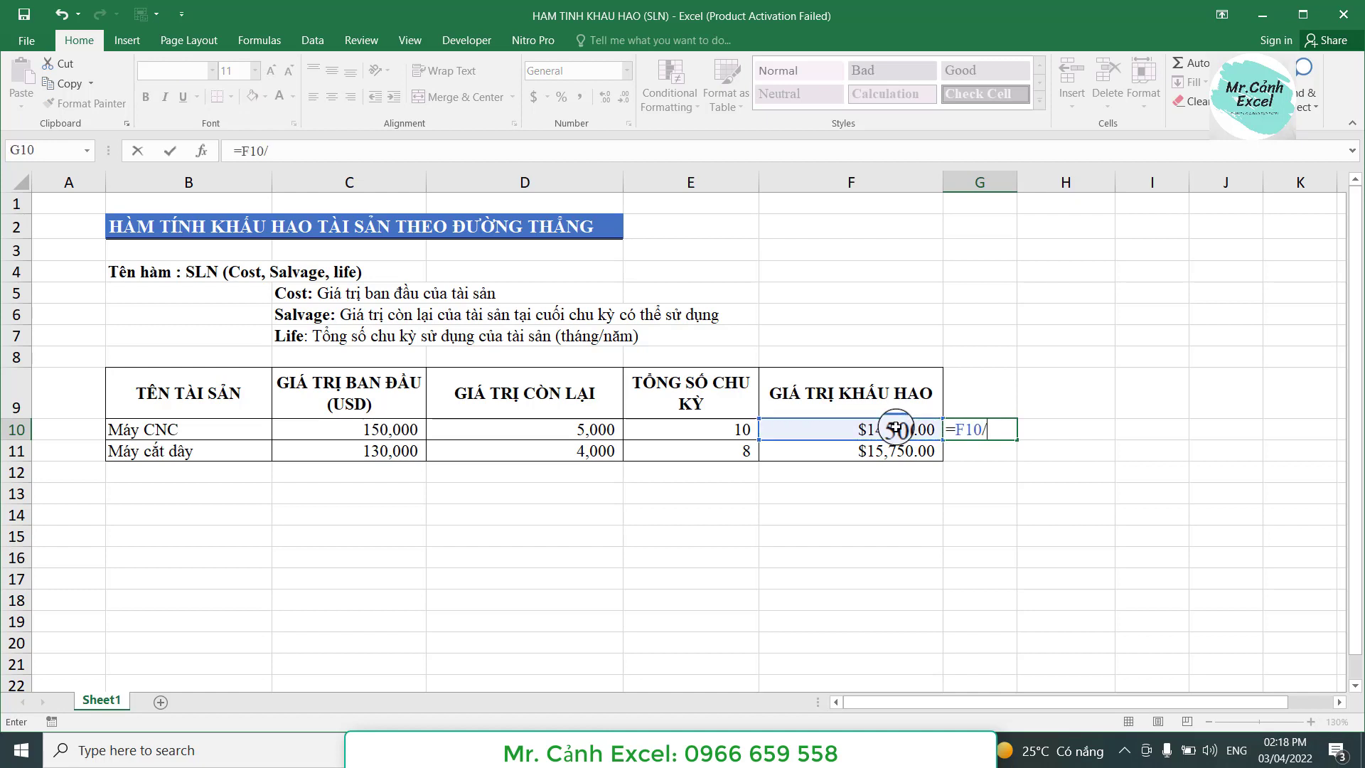
{"action": "type", "text": "12"}
{"action": "key", "text": "Return"}
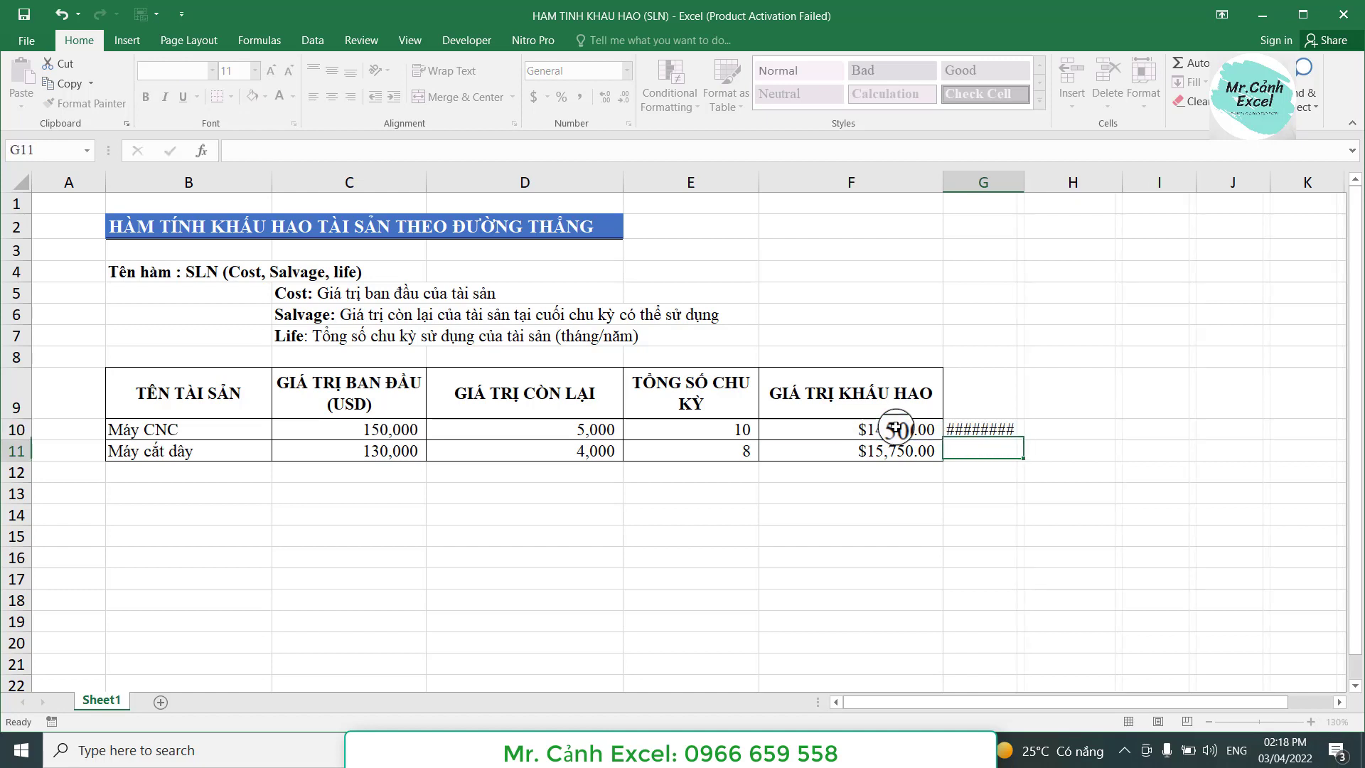
{"action": "left_click", "coordinate": [969, 430]}
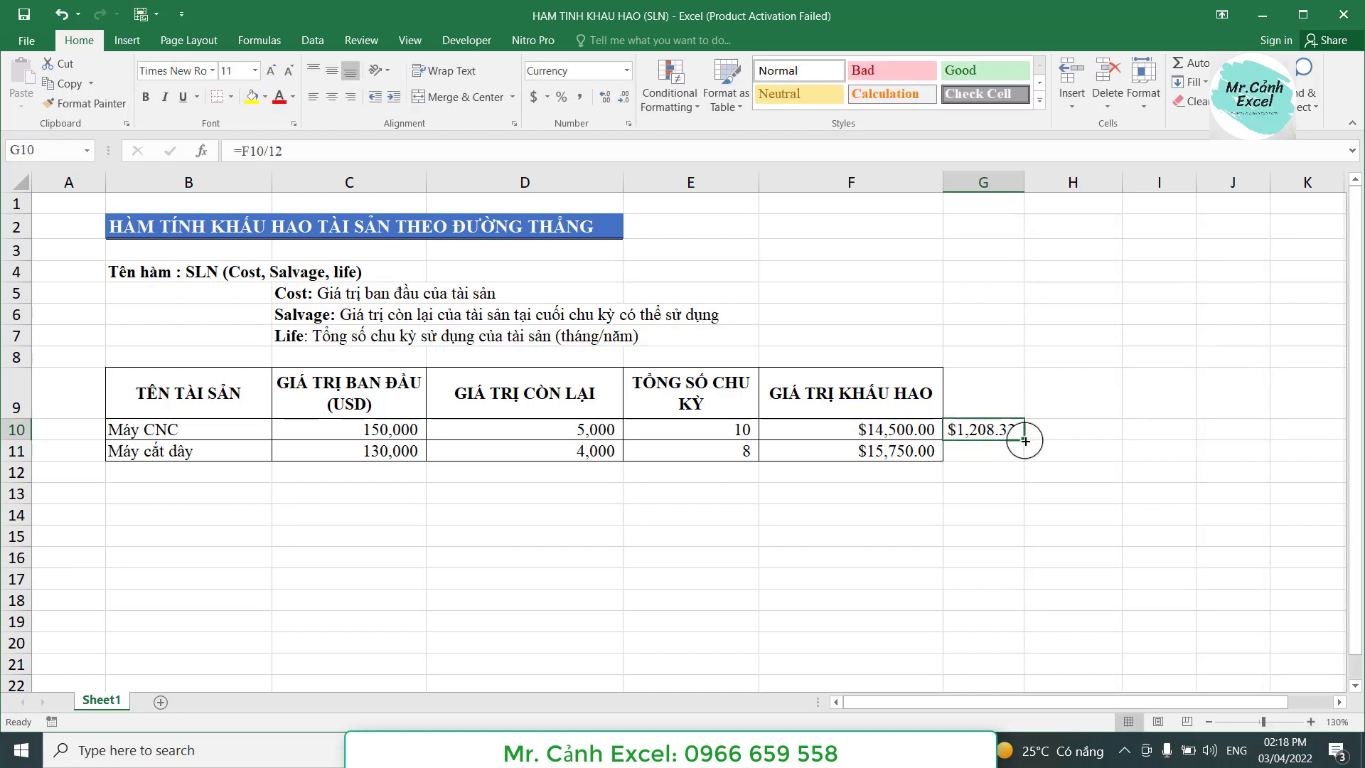
{"action": "left_click_drag", "start_coordinate": [1024, 441], "coordinate": [1020, 455]}
{"action": "left_click", "coordinate": [885, 512]}
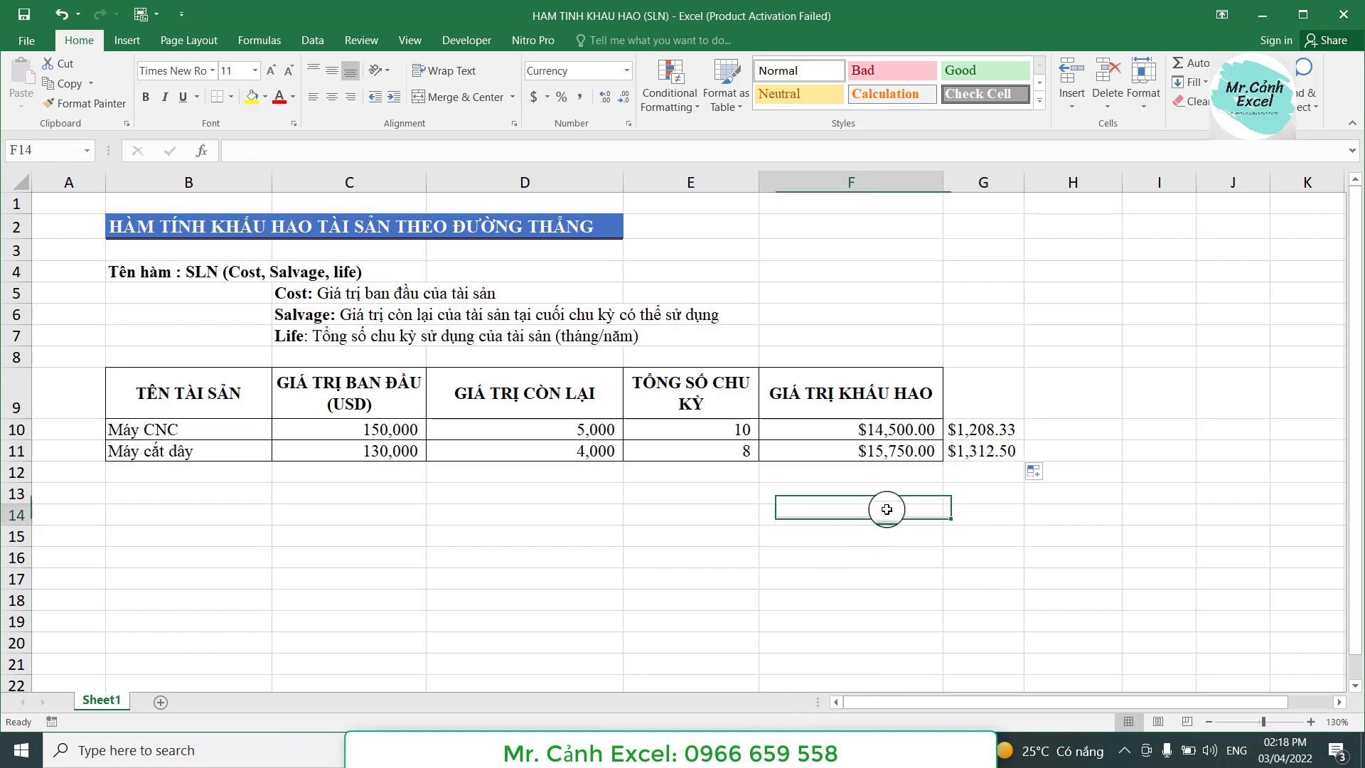
{"action": "left_click", "coordinate": [965, 433]}
{"action": "left_click", "coordinate": [974, 451]}
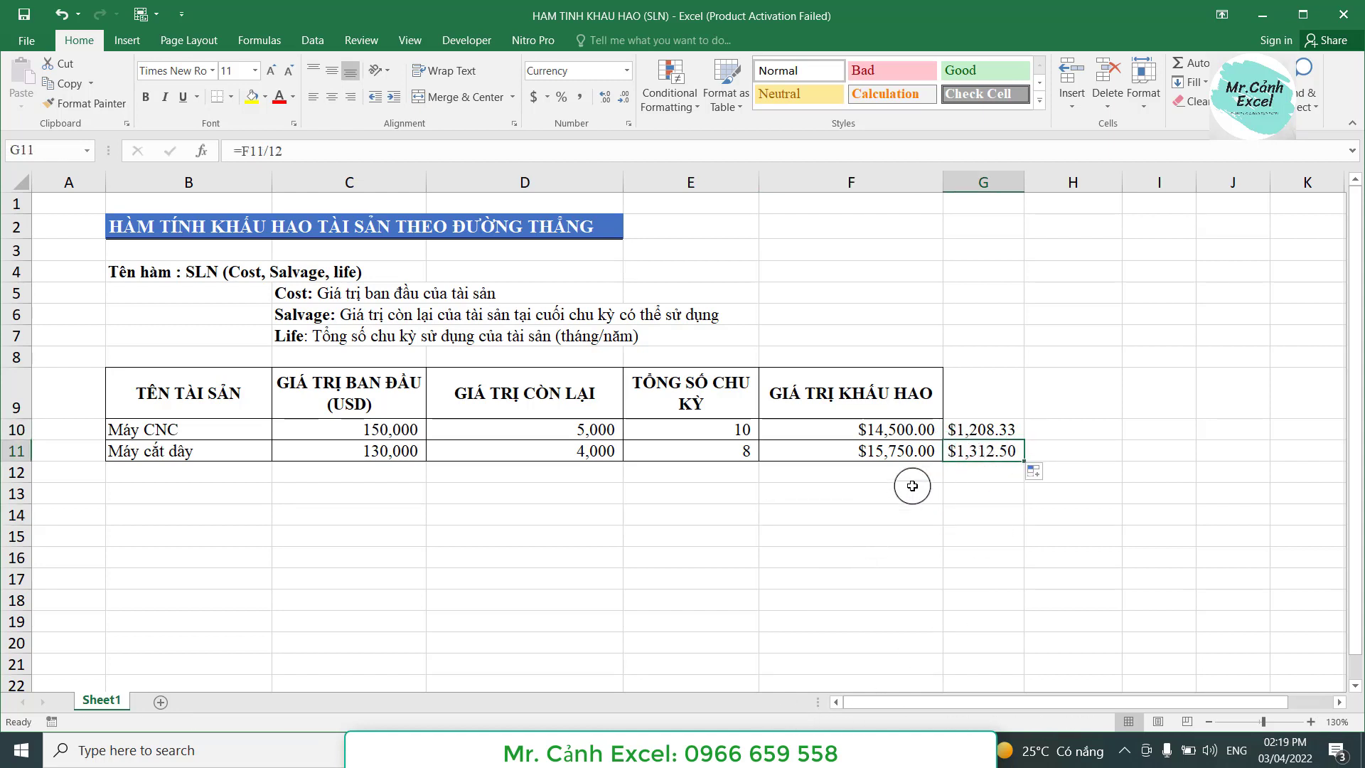
{"action": "left_click_drag", "start_coordinate": [978, 402], "coordinate": [990, 453]}
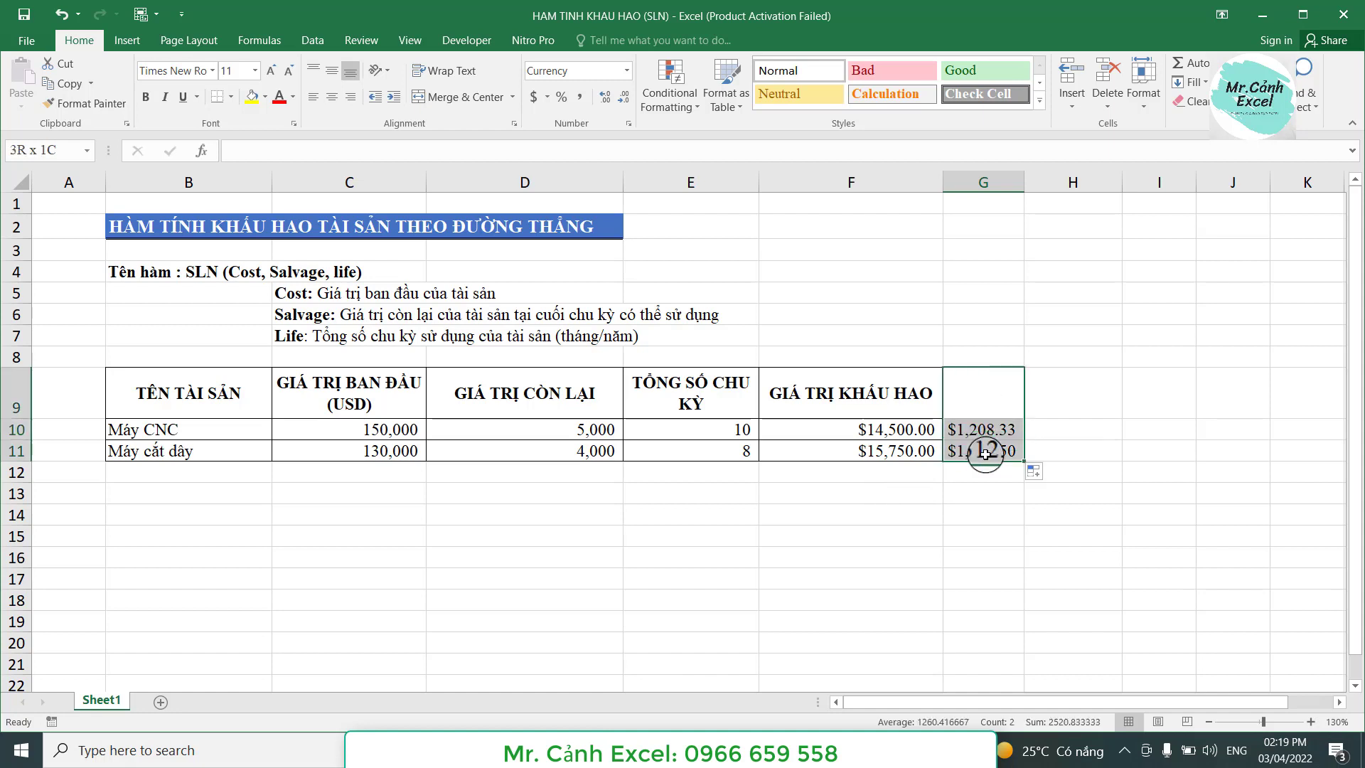
{"action": "key", "text": "Delete"}
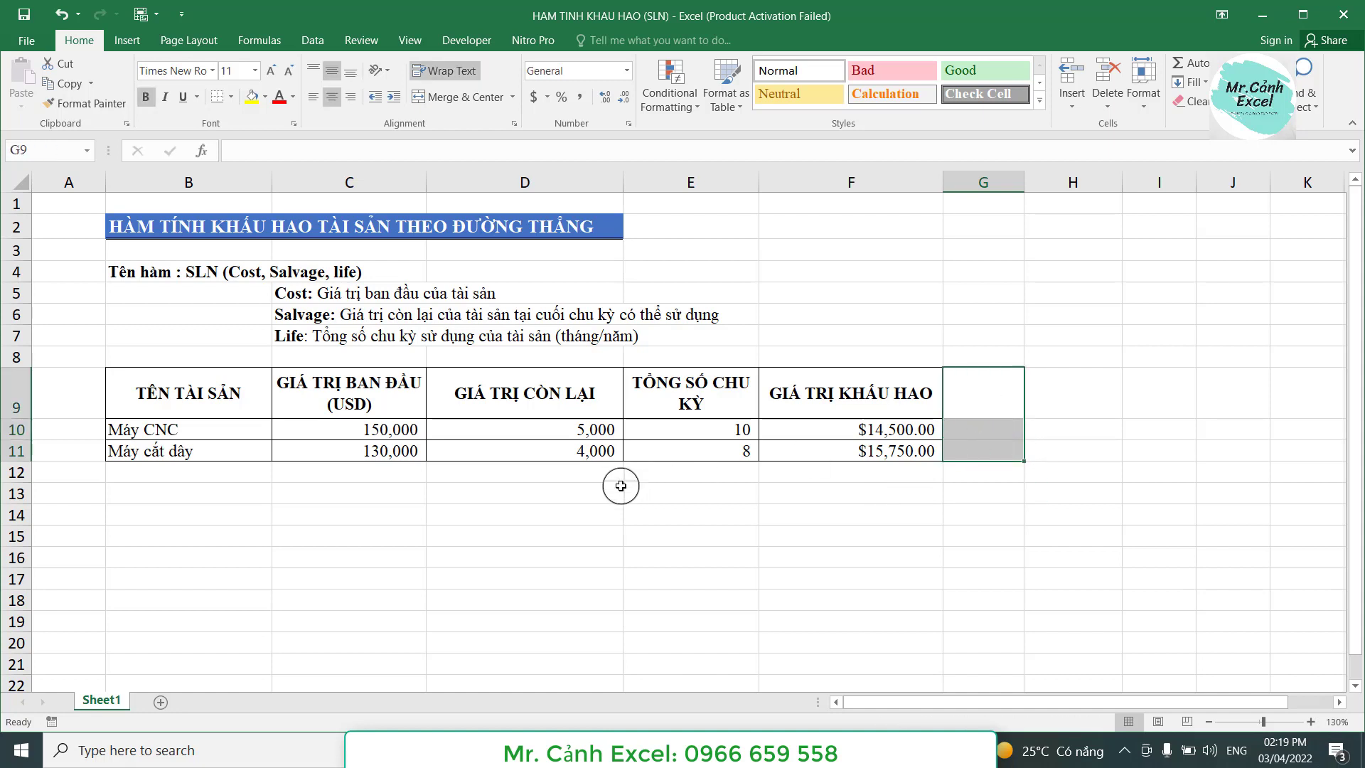
{"action": "left_click", "coordinate": [530, 503]}
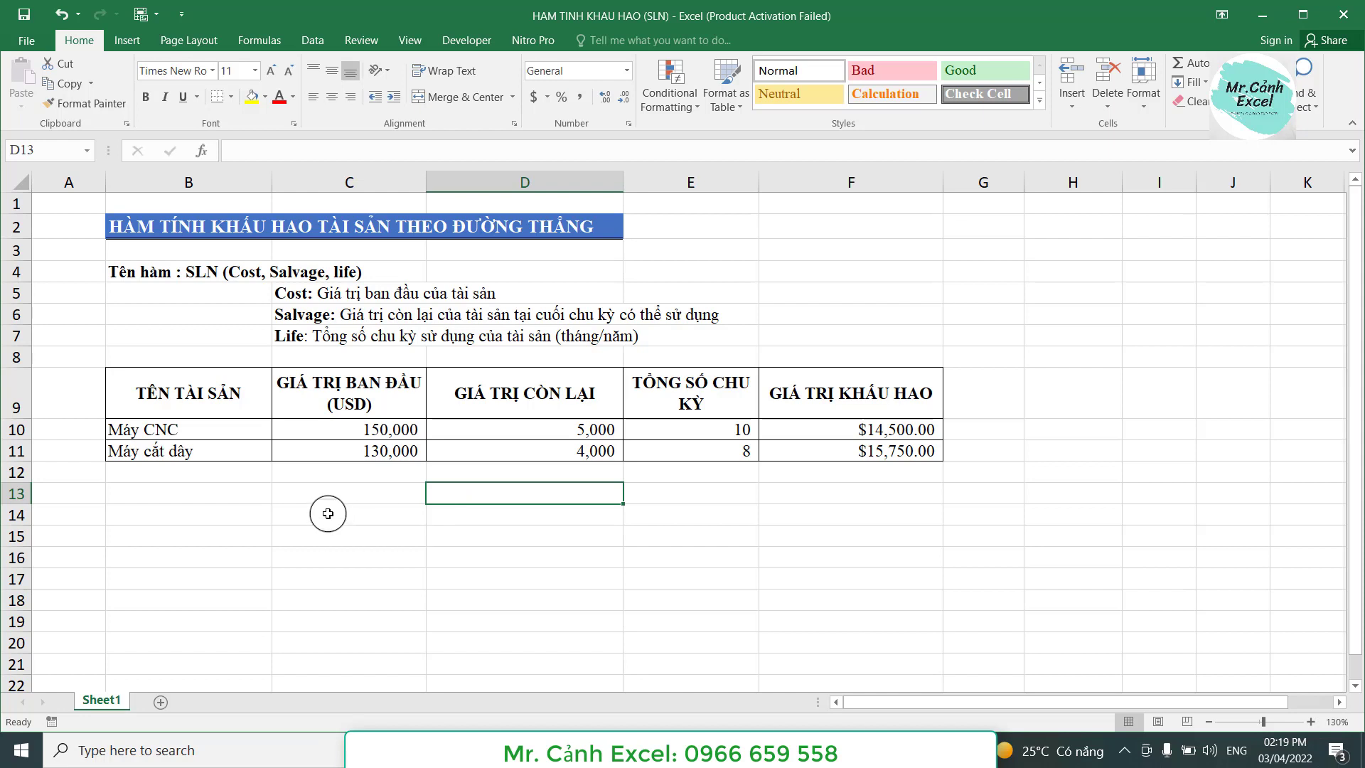
Step: Enter the CNC life 10 in C13 and salvage 5000 in D13 below the table
{"action": "left_click", "coordinate": [377, 501]}
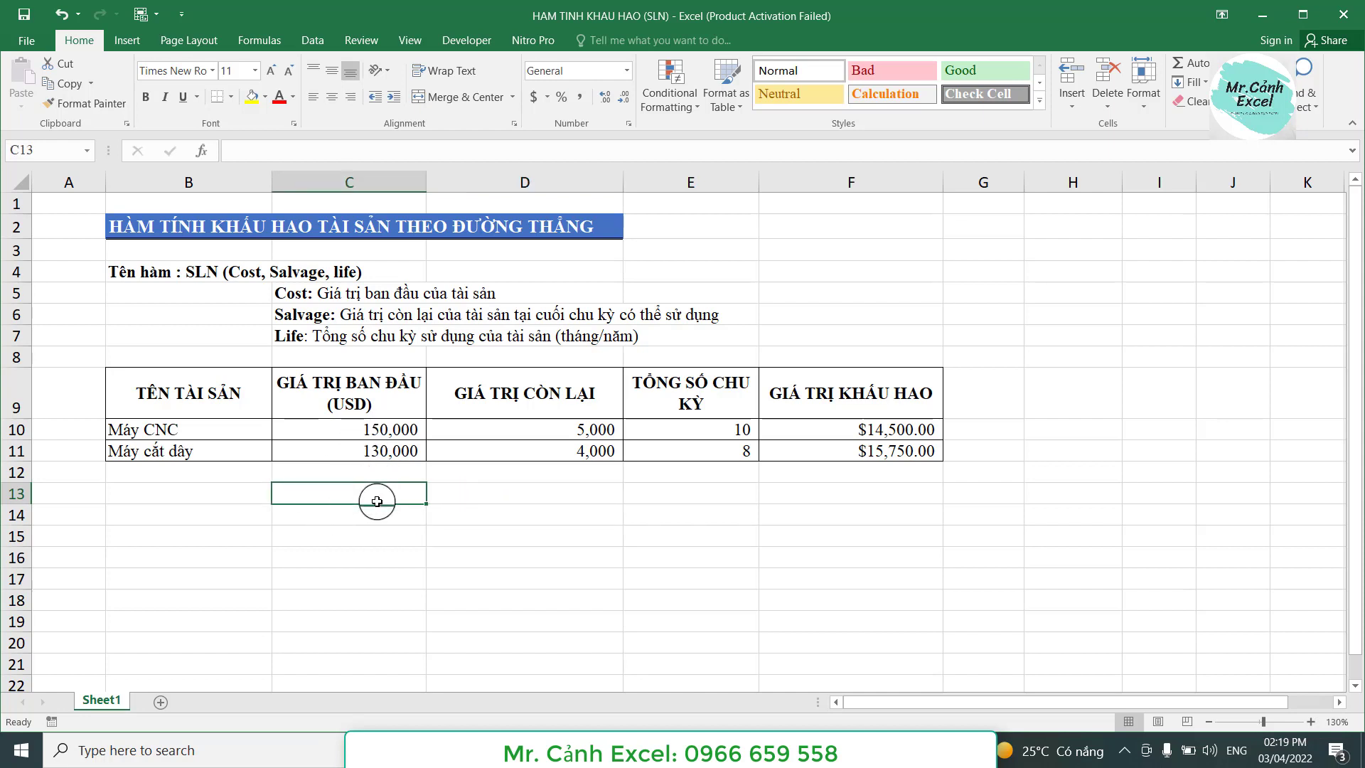
{"action": "left_click", "coordinate": [382, 430]}
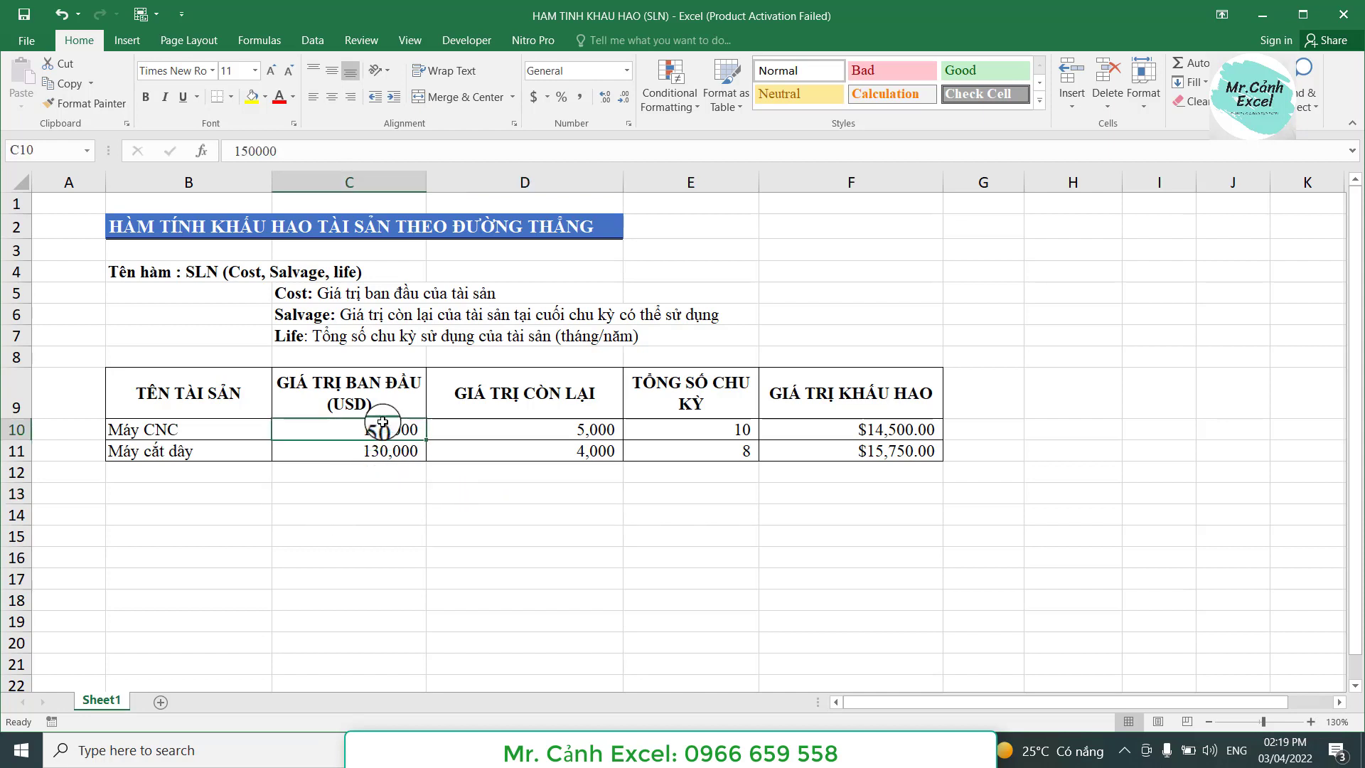
{"action": "left_click", "coordinate": [379, 494]}
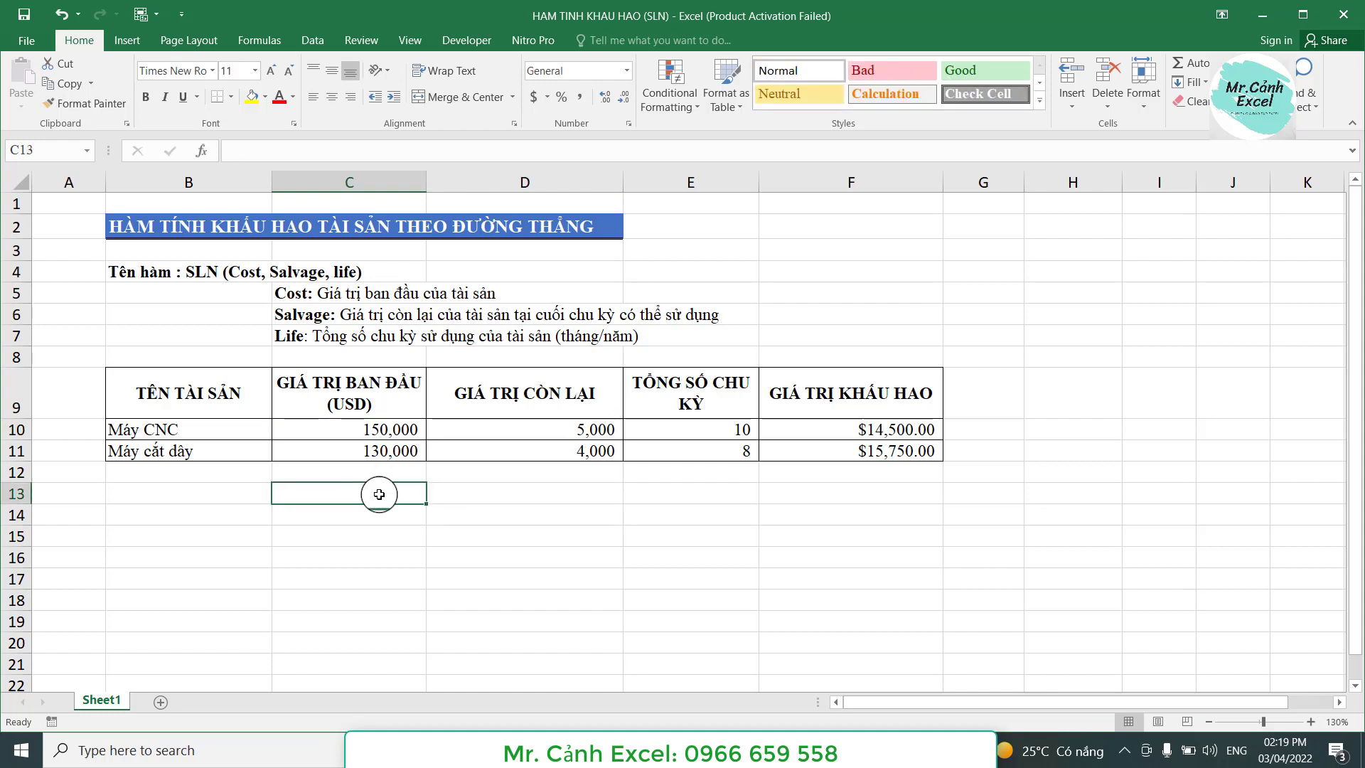
{"action": "type", "text": "10"}
{"action": "key", "text": "Return"}
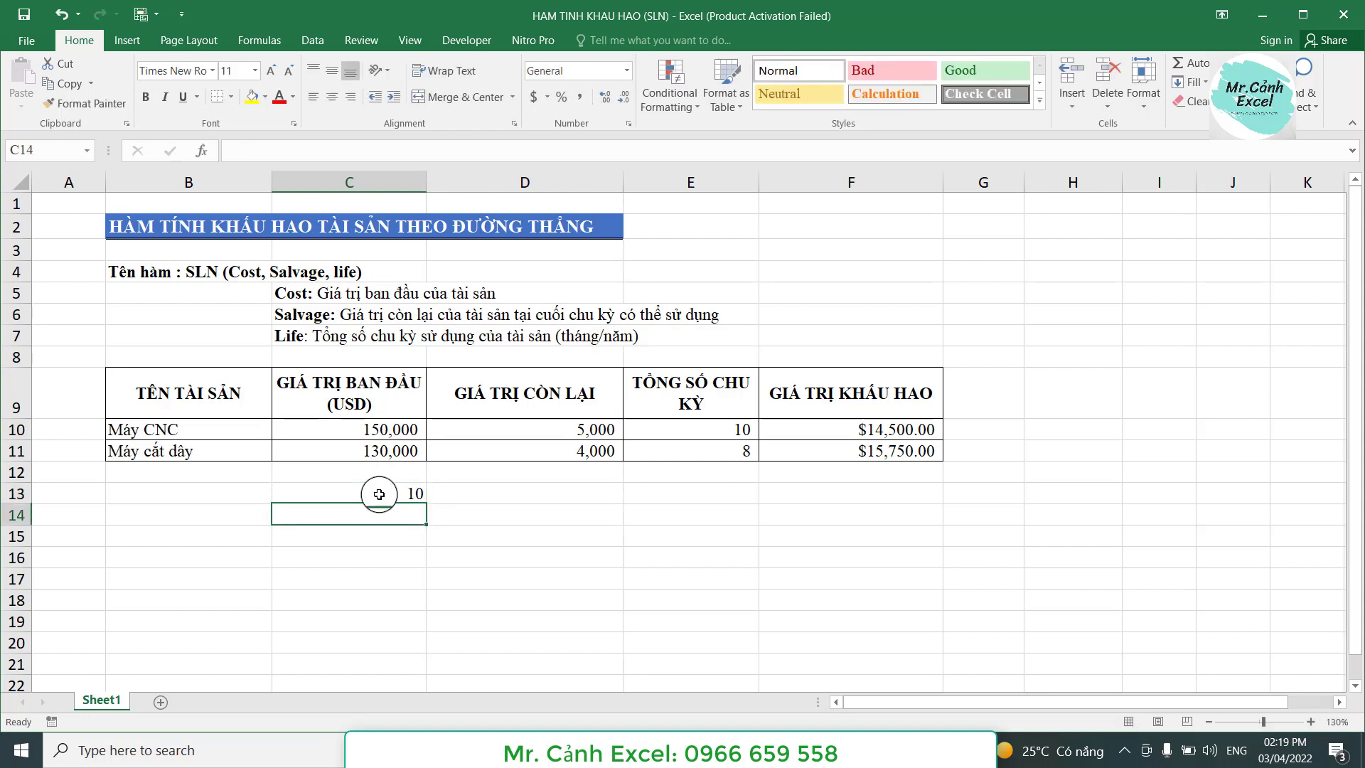
{"action": "left_click", "coordinate": [503, 502]}
{"action": "type", "text": "50"}
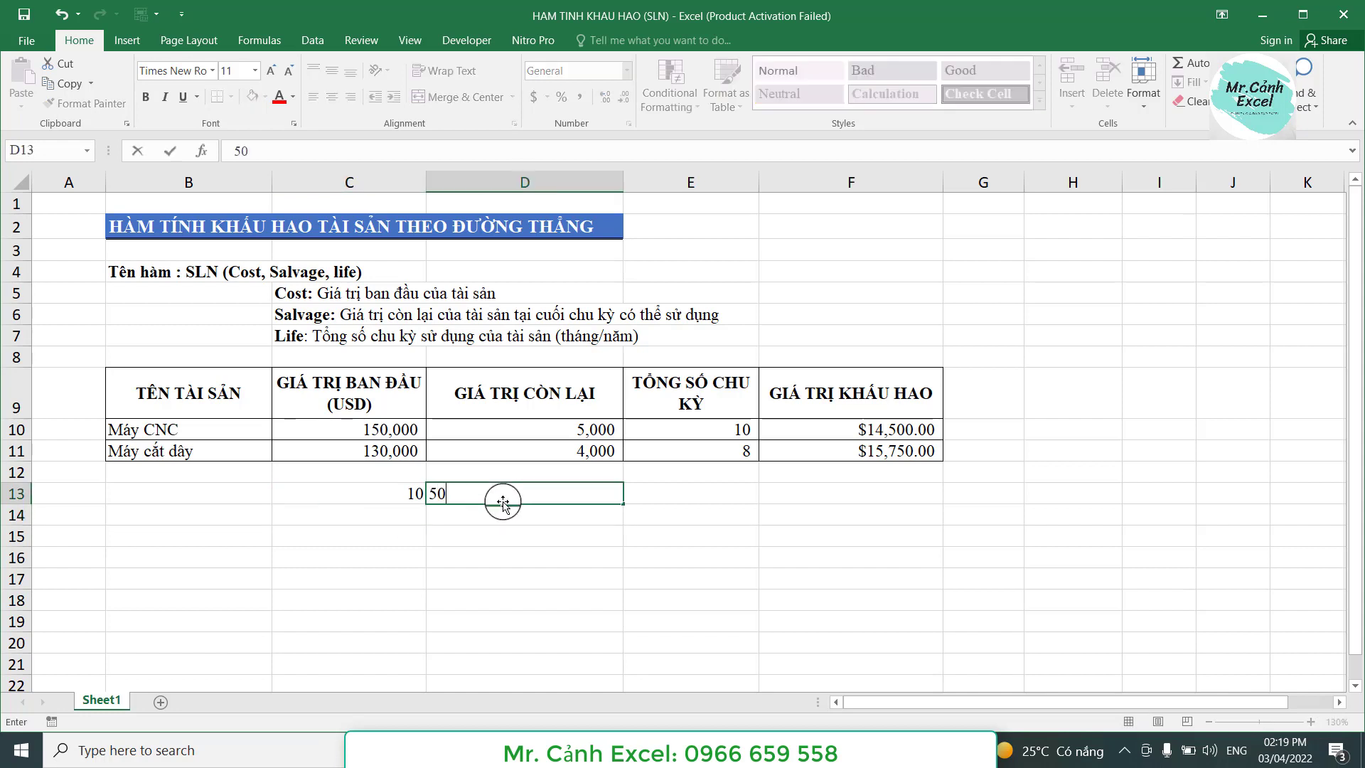
{"action": "type", "text": "00"}
{"action": "key", "text": "ctrl+Return"}
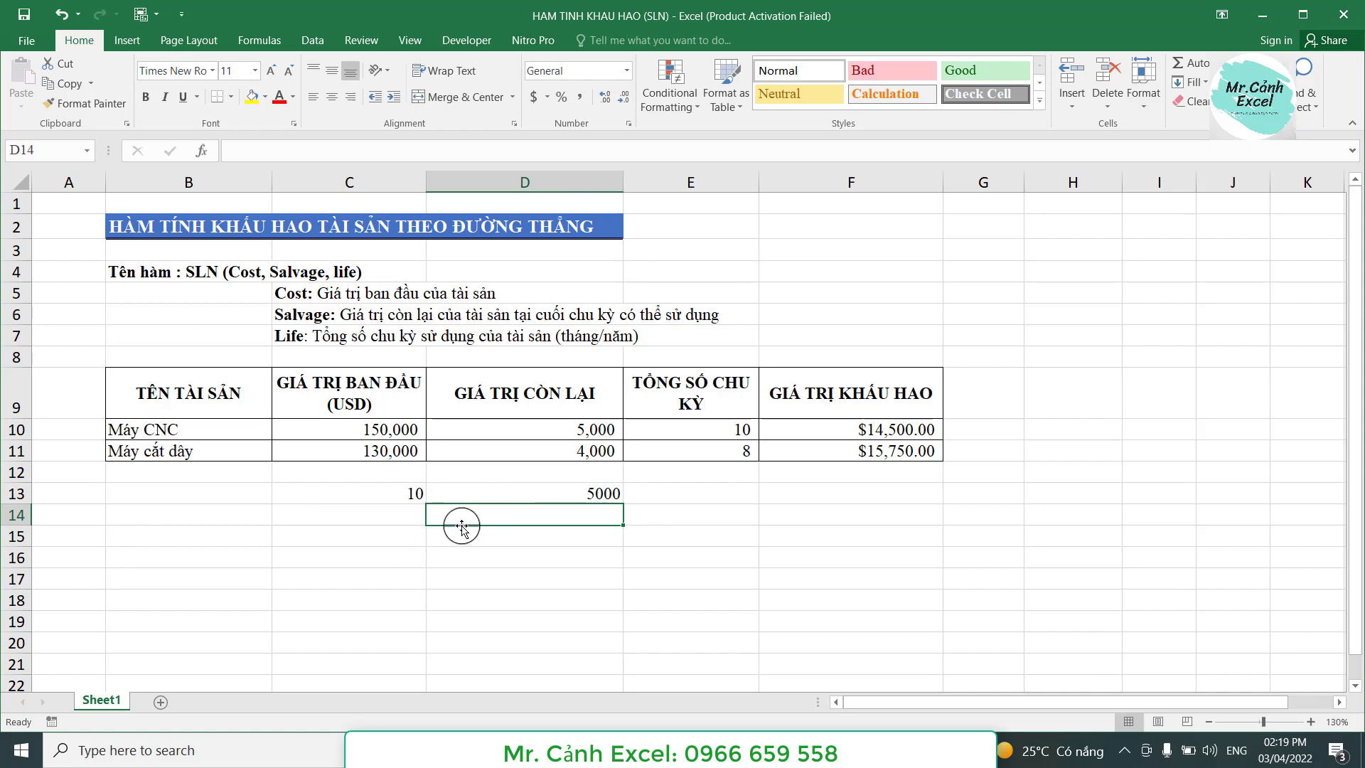
{"action": "left_click", "coordinate": [412, 518]}
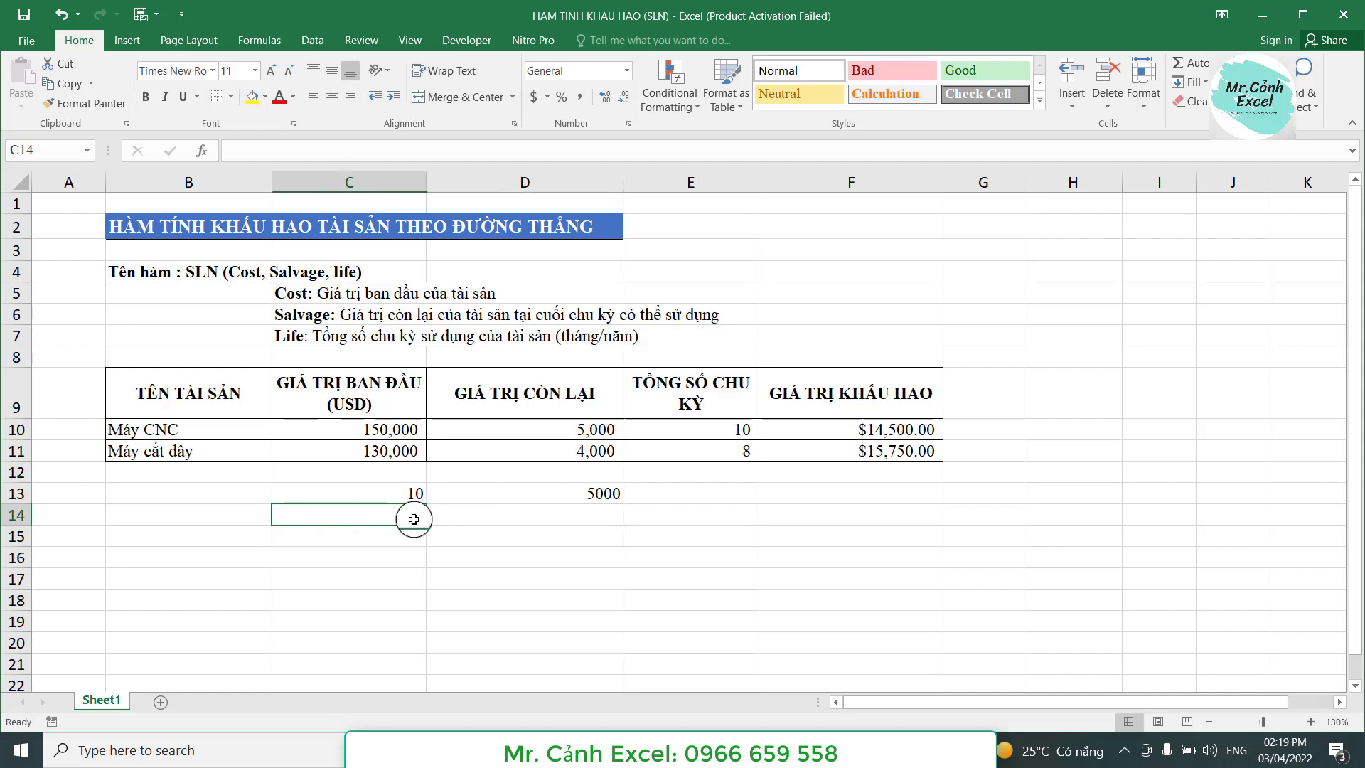
Step: Build =(C10-D13)/C13 in C14, returning 14500 to match the SLN result
{"action": "type", "text": "="}
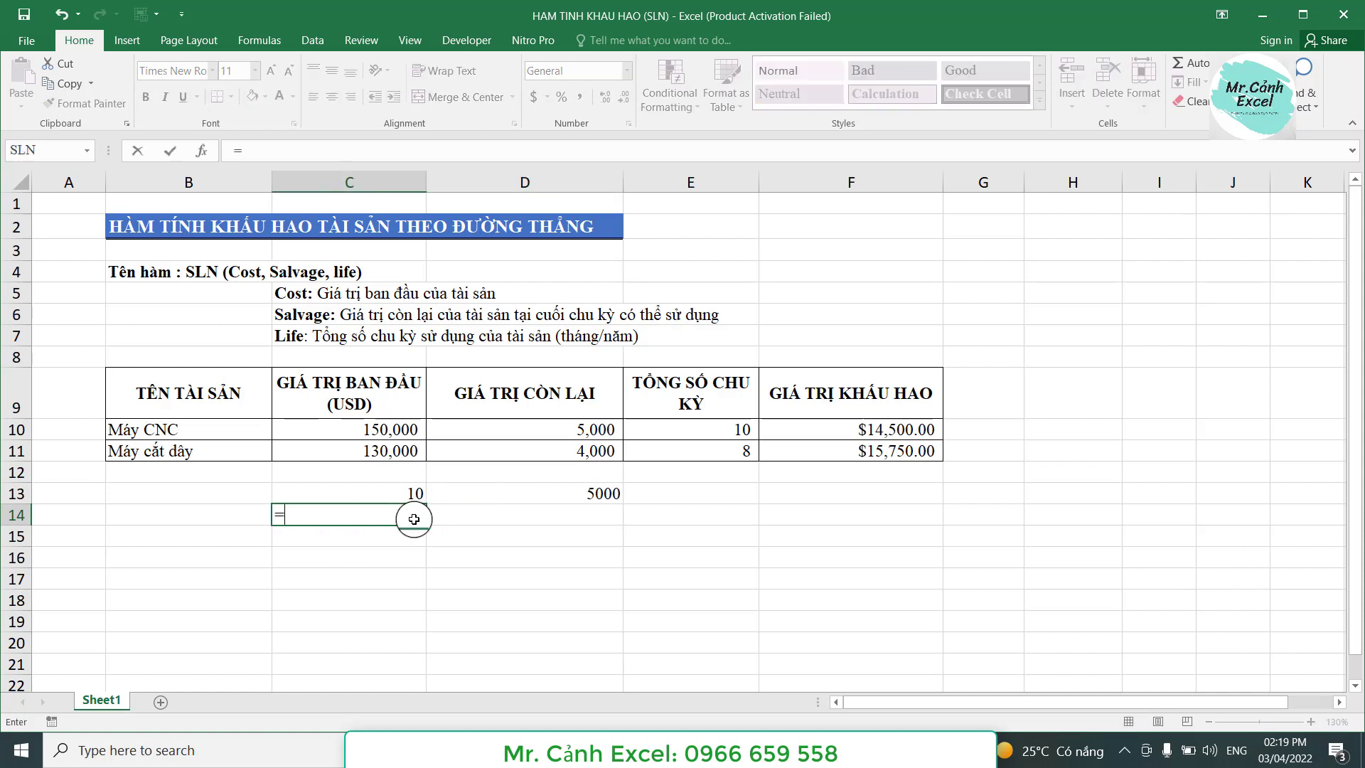
{"action": "left_click", "coordinate": [388, 431]}
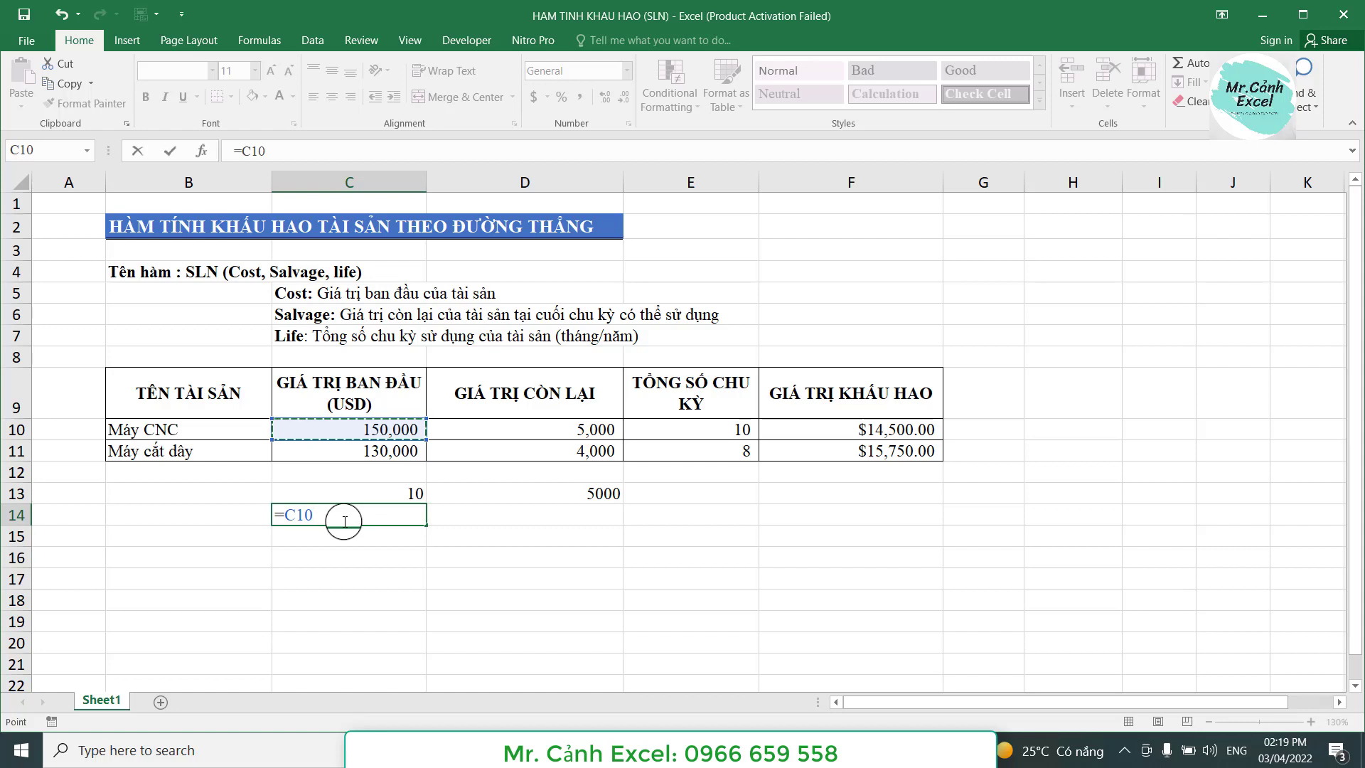
{"action": "type", "text": "-"}
{"action": "left_click", "coordinate": [578, 492]}
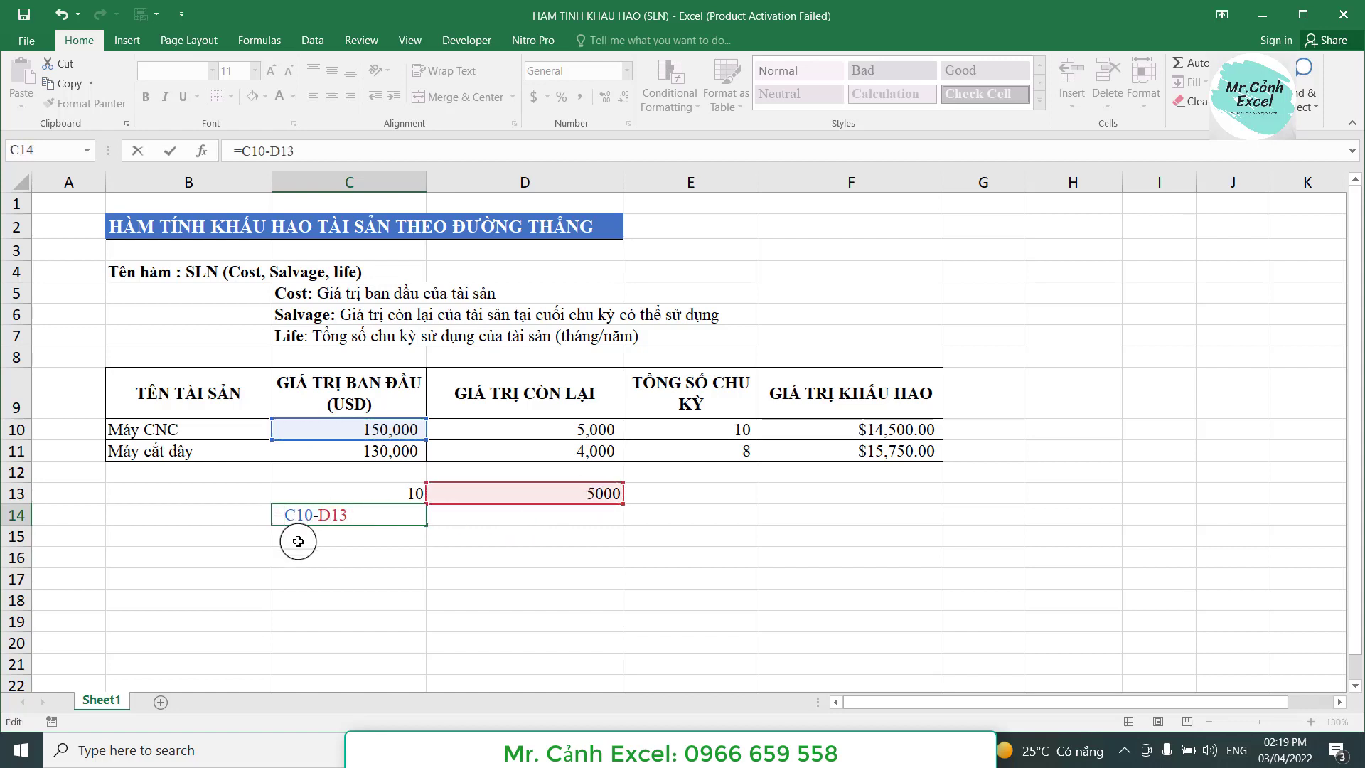
{"action": "left_click", "coordinate": [285, 515]}
{"action": "type", "text": "("}
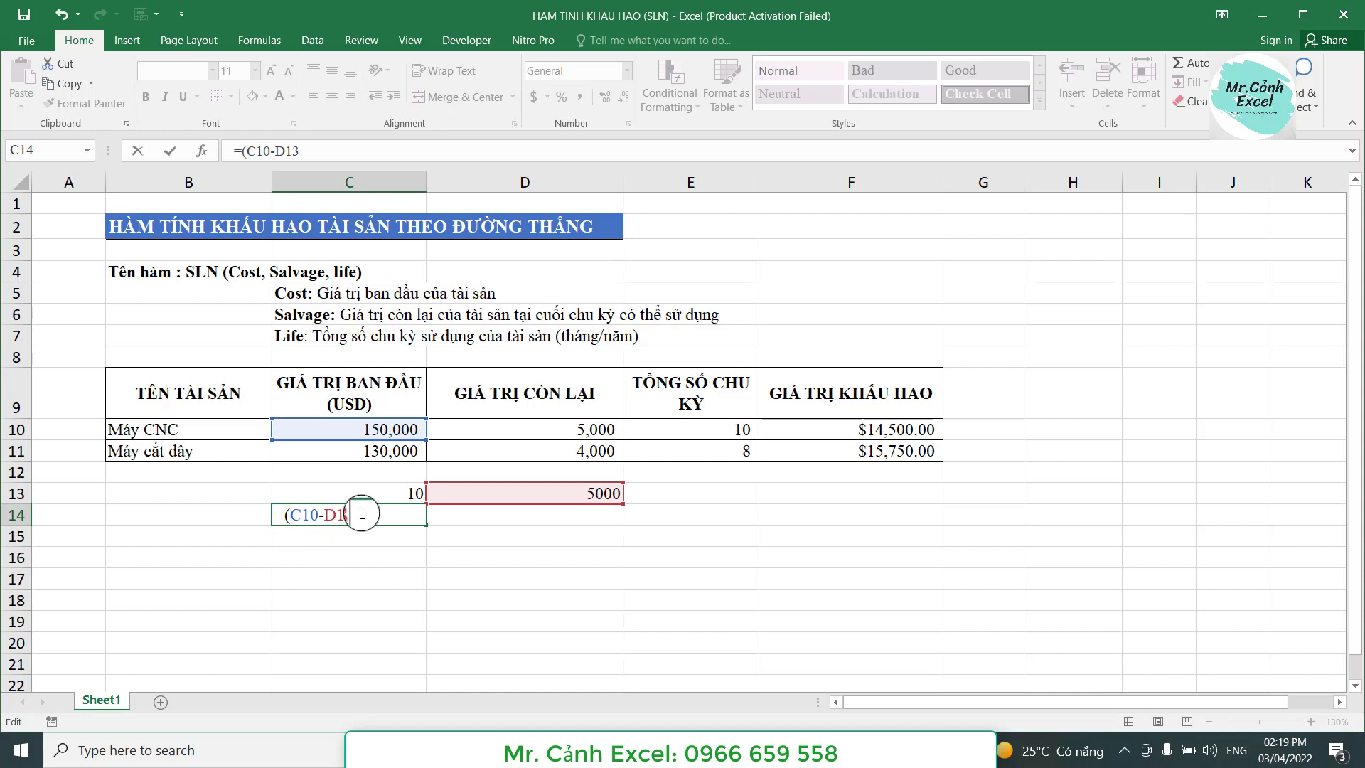
{"action": "type", "text": ")/"}
{"action": "left_click", "coordinate": [396, 501]}
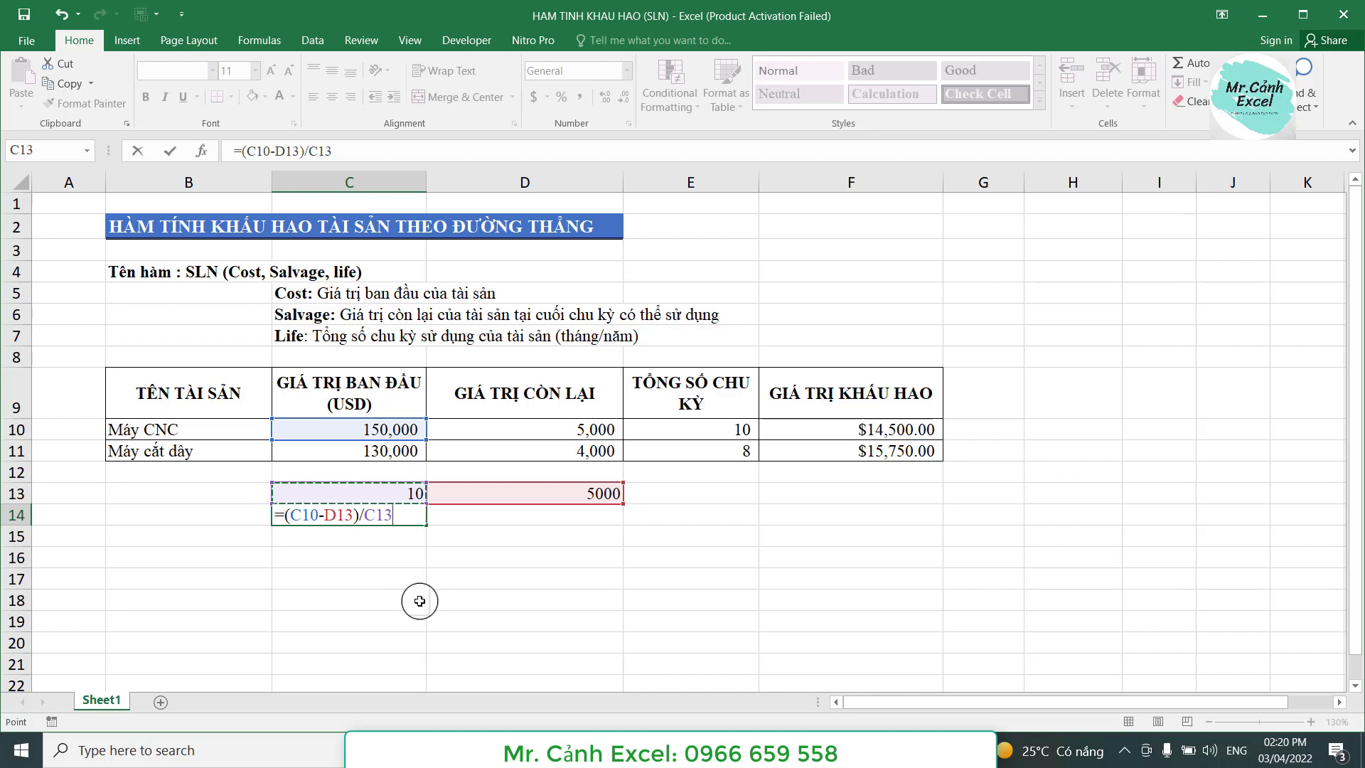
{"action": "key", "text": "Return"}
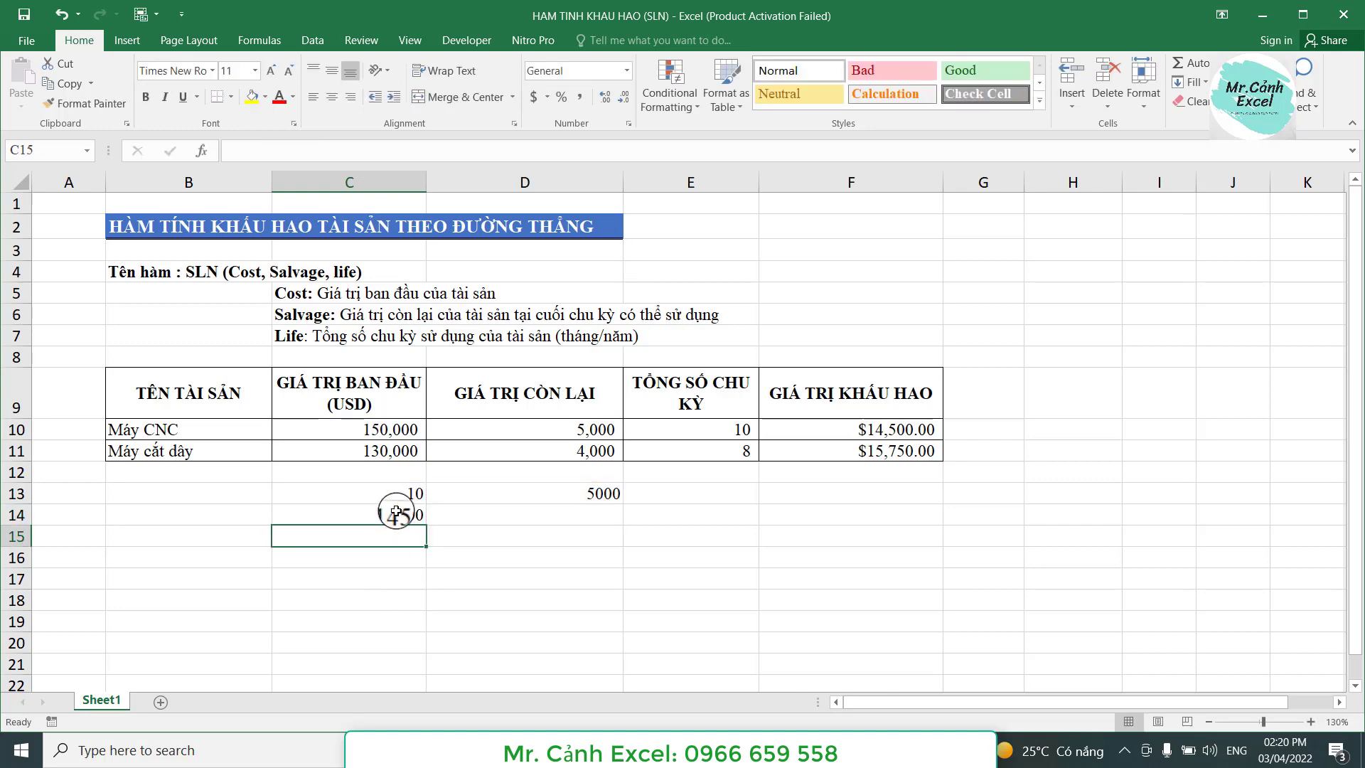
{"action": "left_click", "coordinate": [383, 516]}
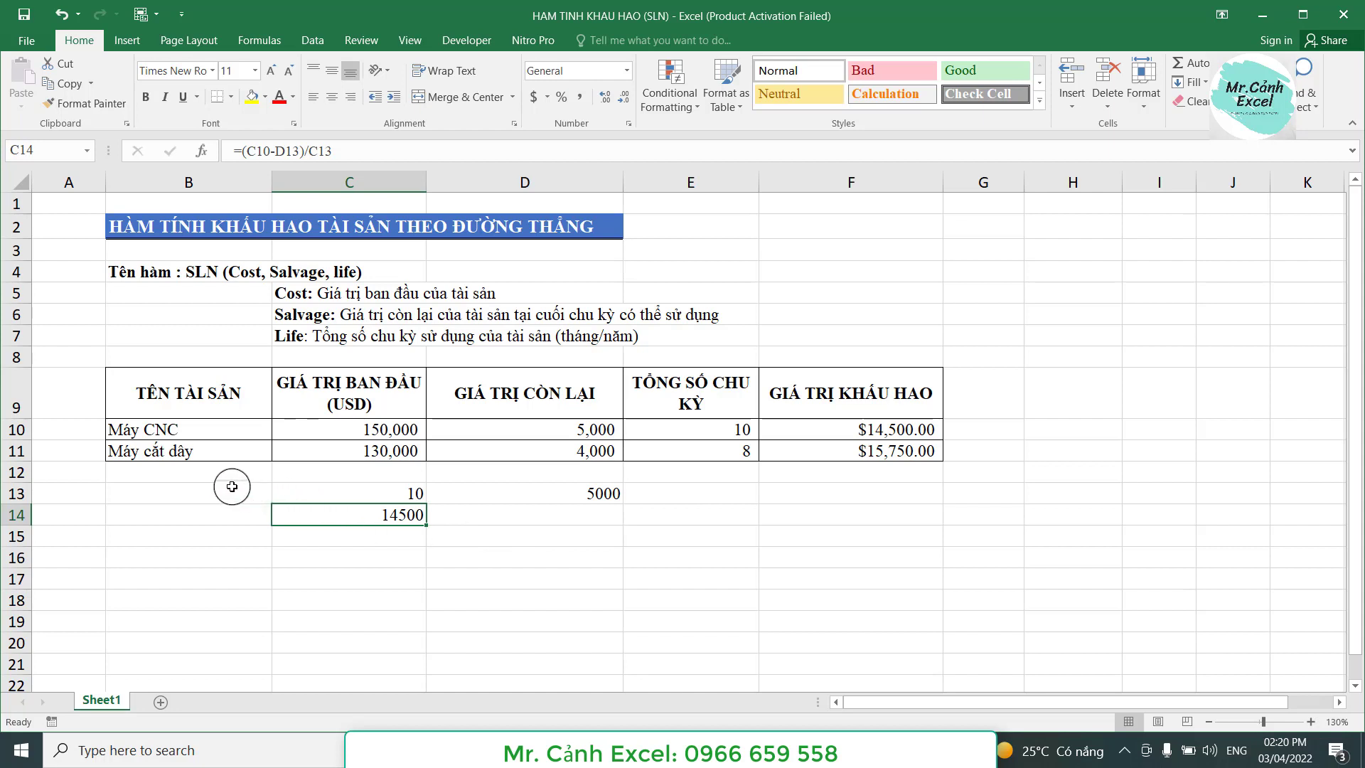
{"action": "left_click_drag", "start_coordinate": [249, 494], "coordinate": [687, 560]}
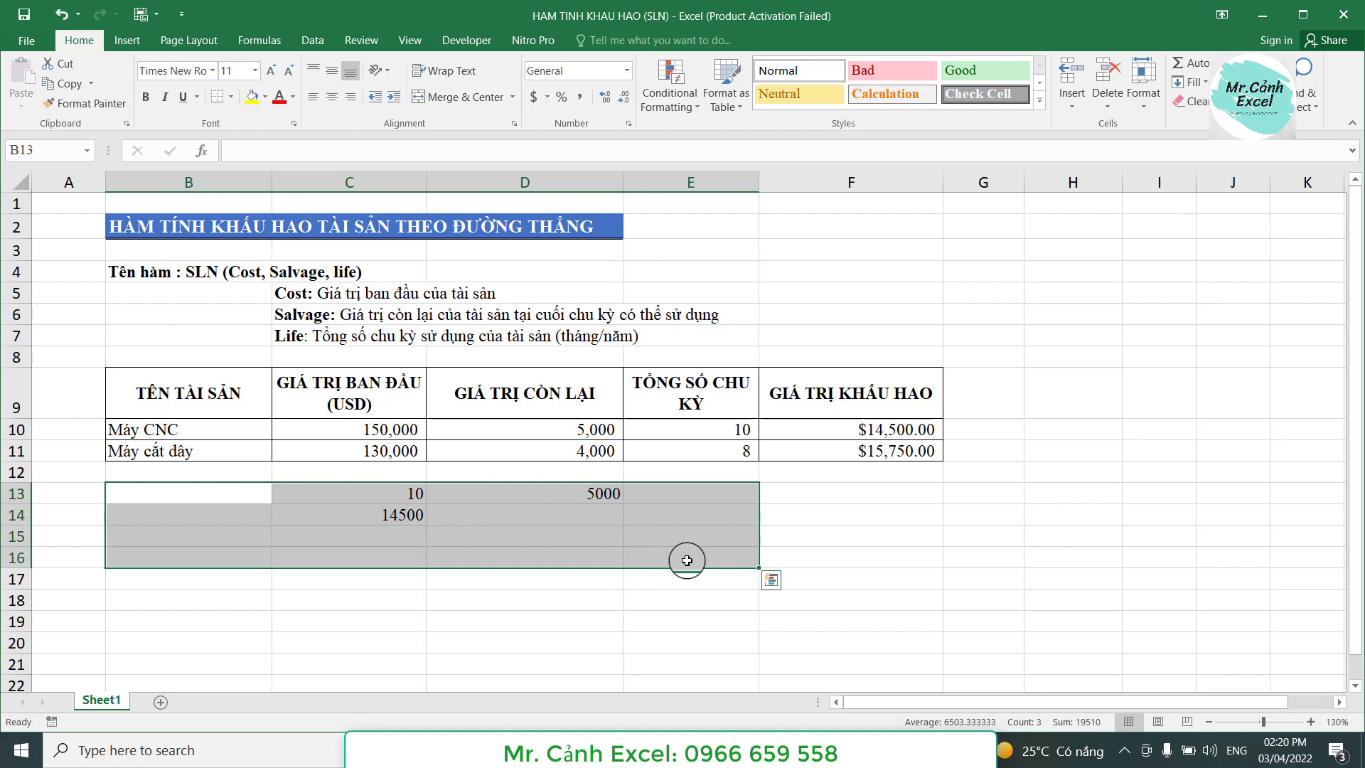
Step: Delete the test values 10, 5000 and 14500 from below the table
{"action": "key", "text": "Delete"}
{"action": "left_click", "coordinate": [363, 507]}
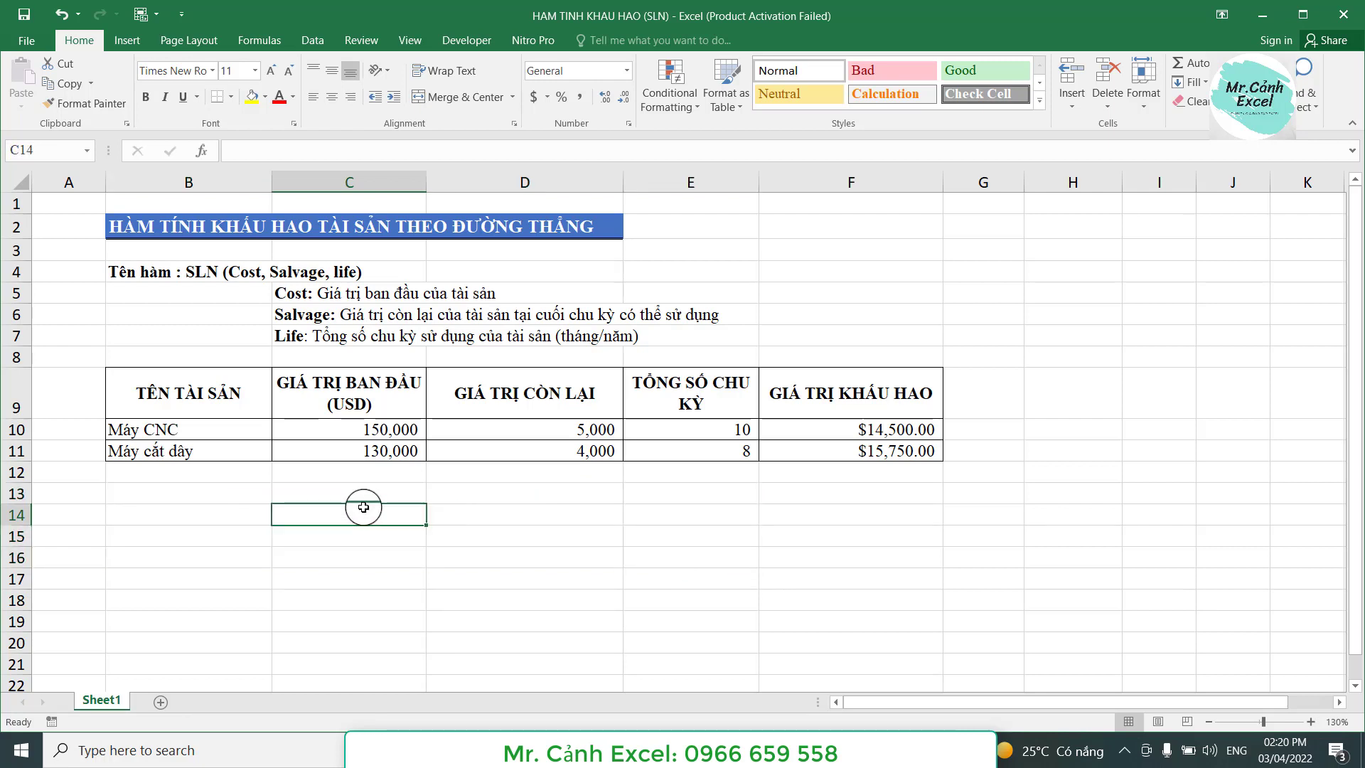